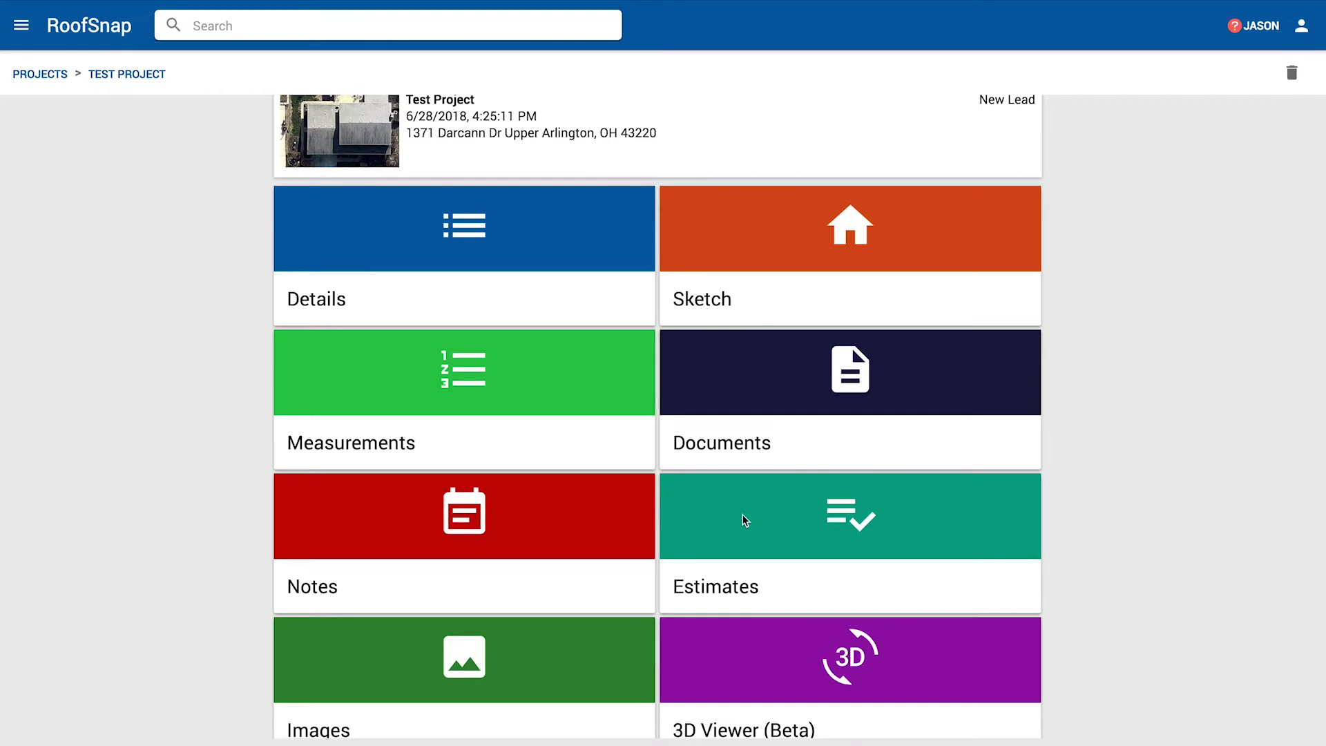
Step: In the project's Option 1 estimate, select GAF Timberline Natural Shadow Shingles in the Barkwood color as a new item
left_click(745, 519)
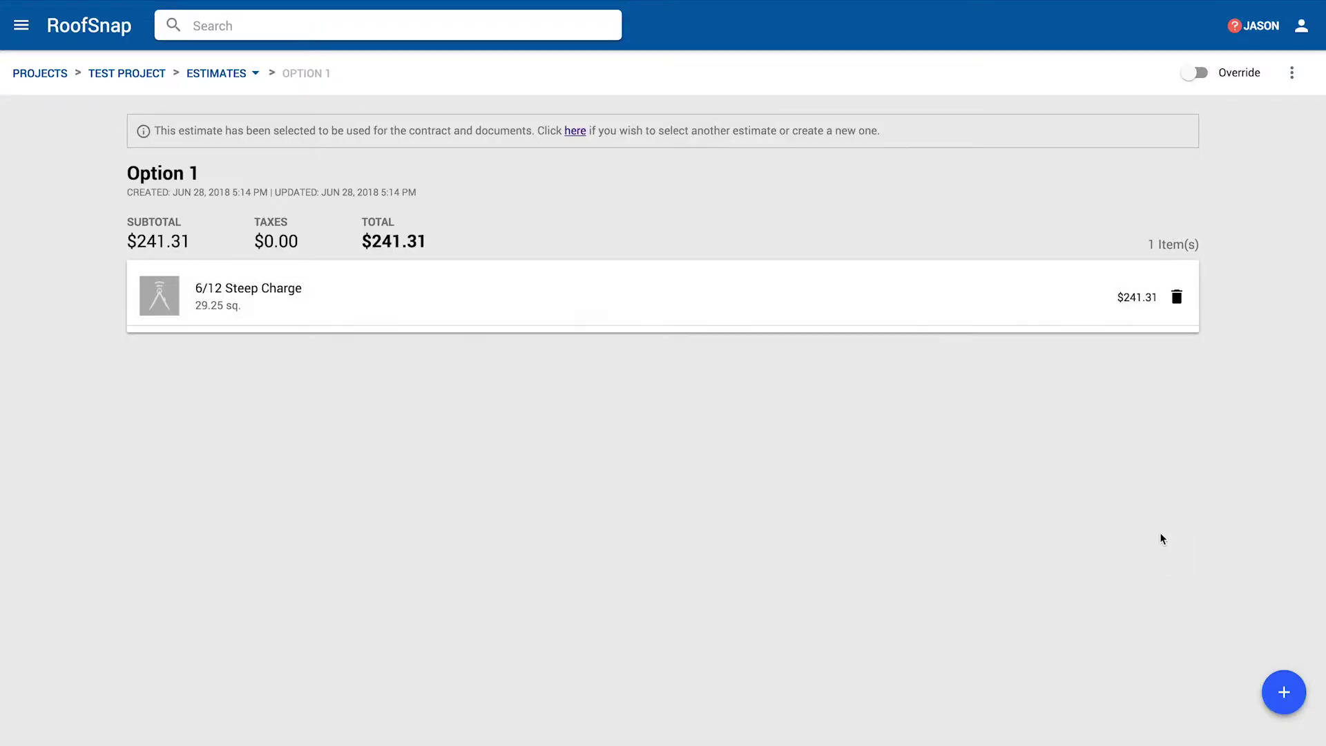
left_click(1283, 693)
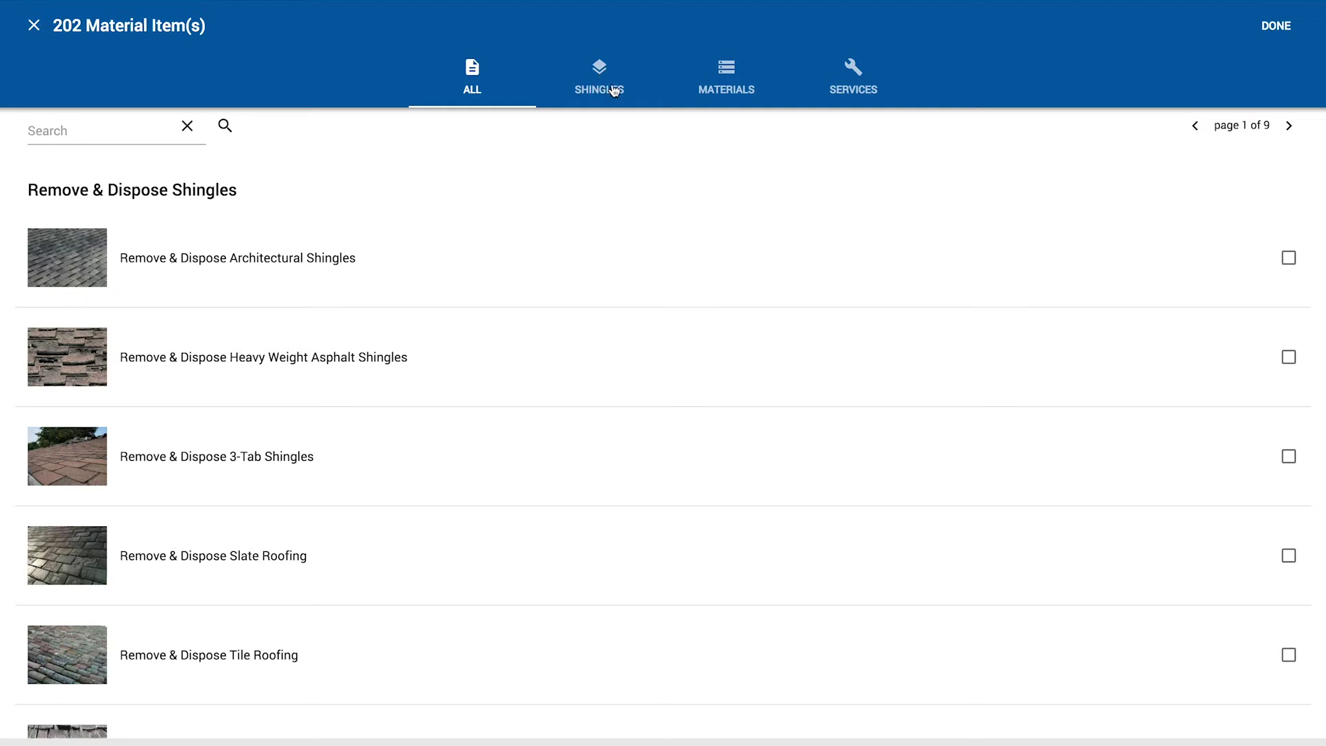
left_click(600, 86)
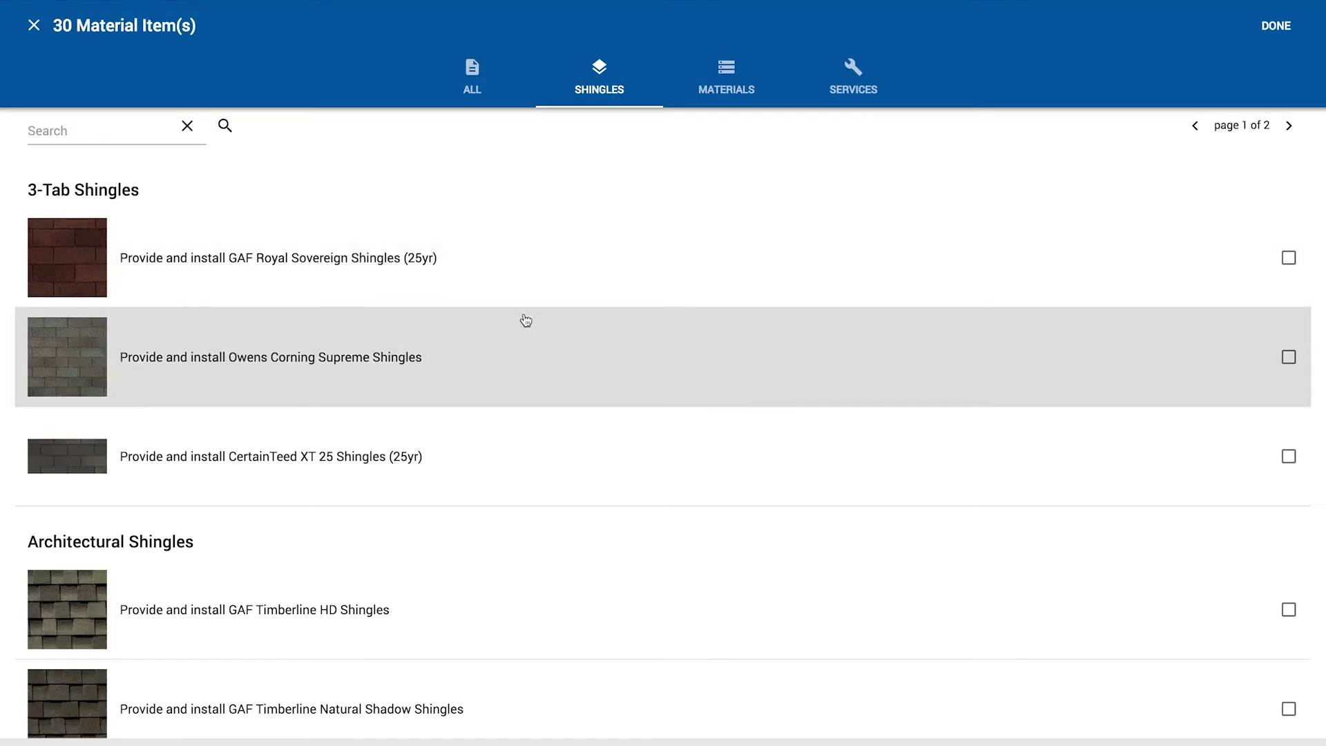
scroll(408, 391, "down", 5)
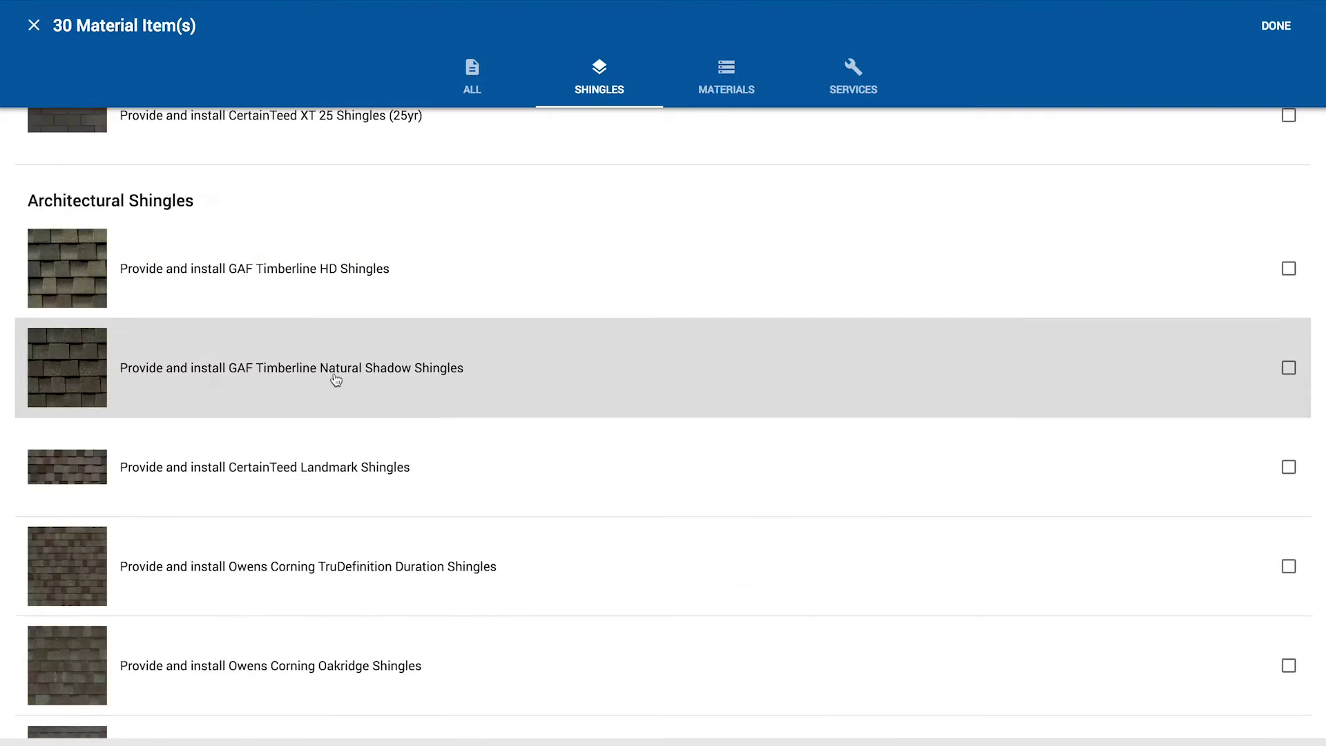
left_click(81, 371)
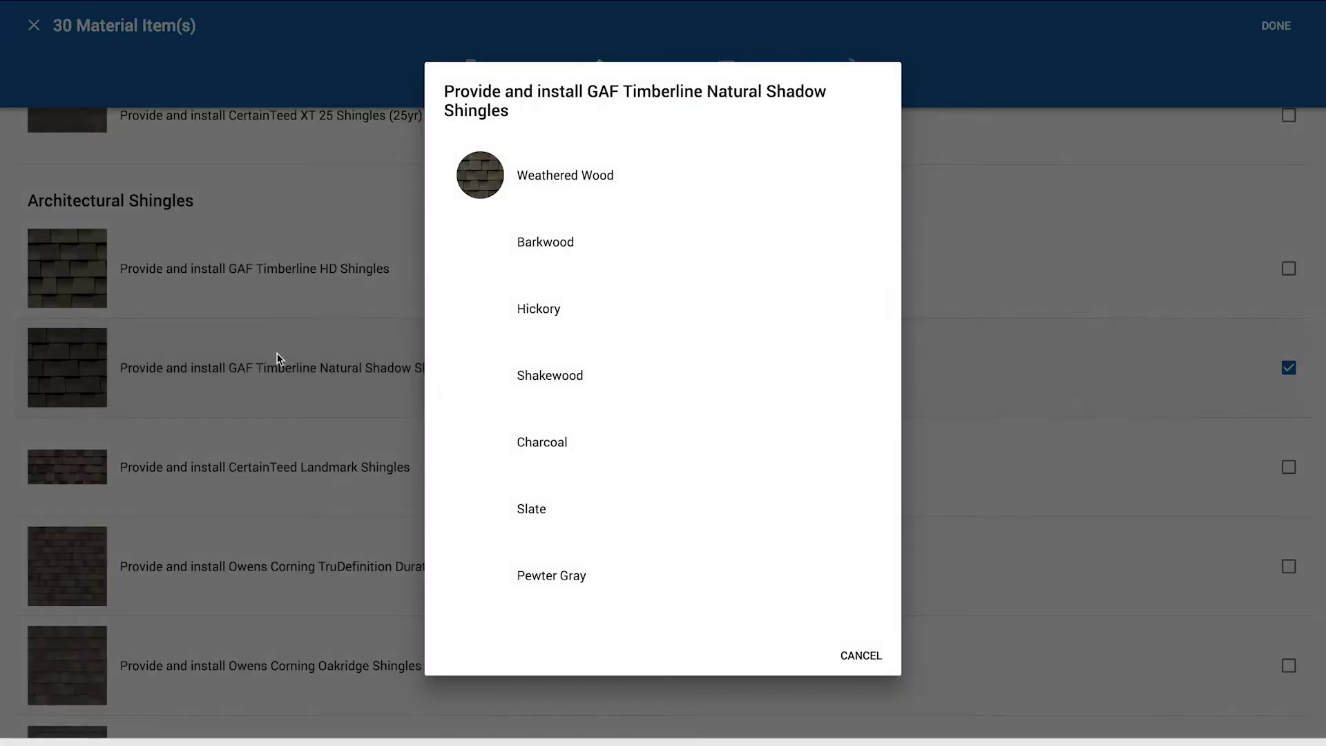
left_click(549, 249)
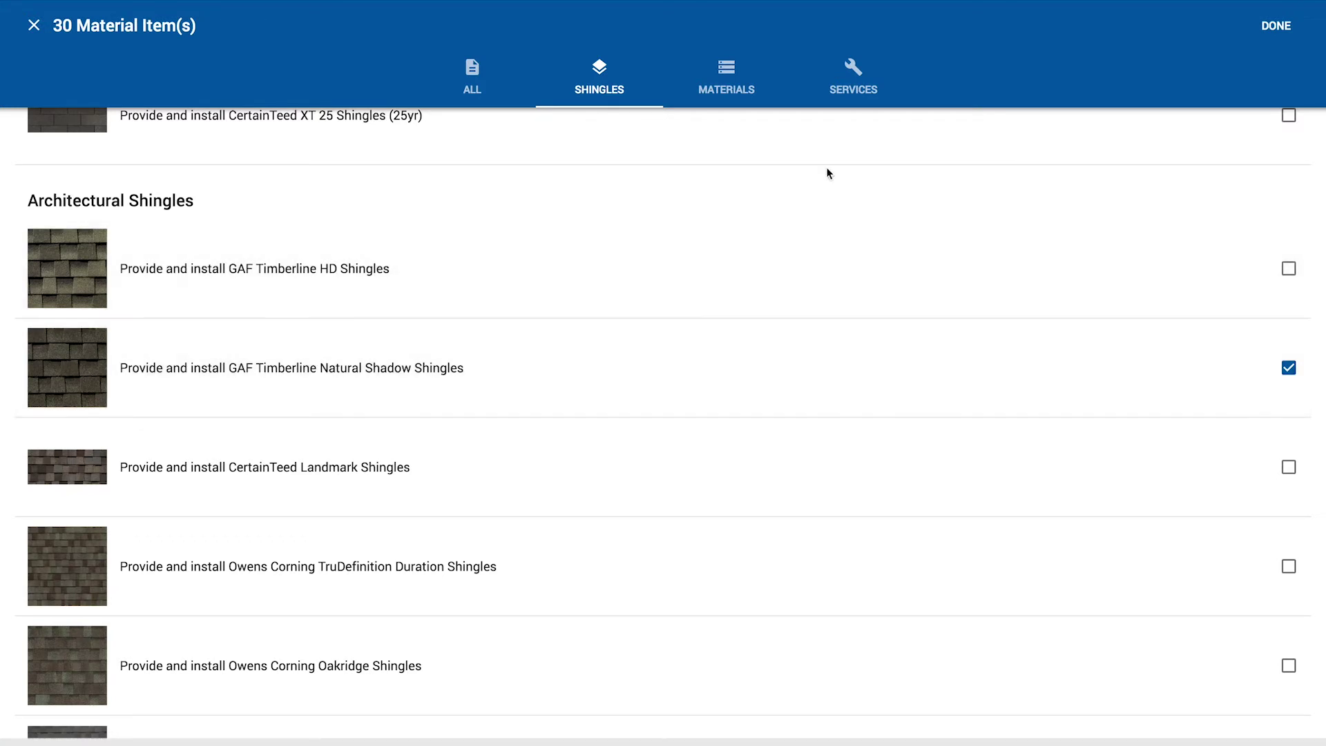
Step: From the materials, select the 4-Nails Per Shingle 1-1/4" Coil Nails and the CertainTeed Cedar Crest Ridge cap
left_click(723, 77)
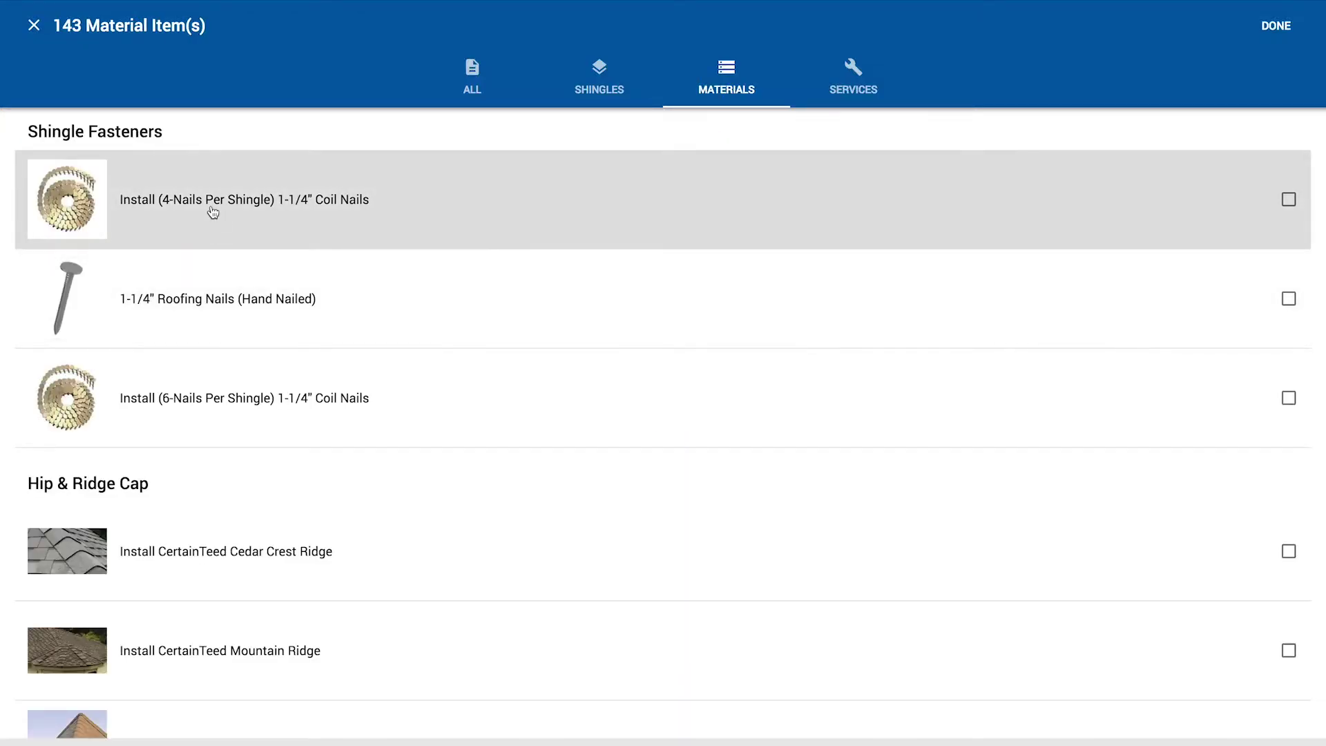
left_click(212, 212)
scroll(275, 335, "down", 2)
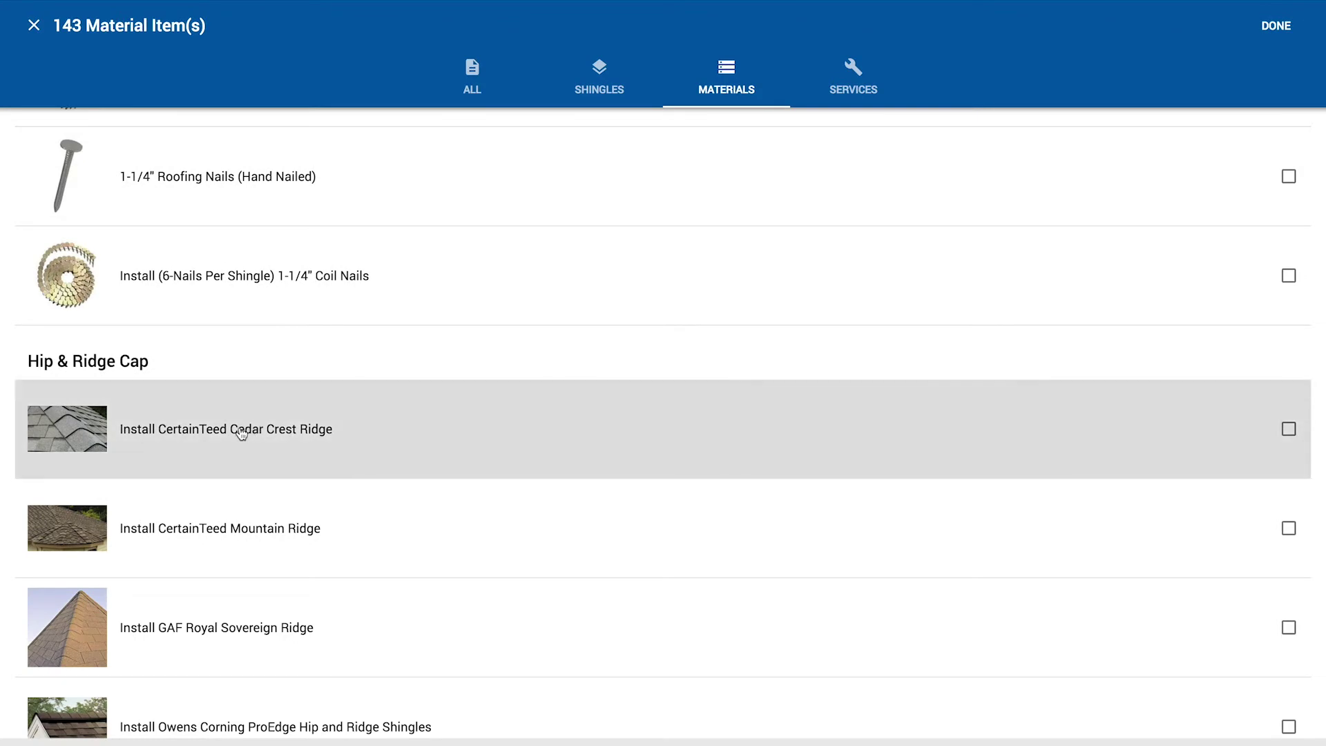
left_click(213, 442)
scroll(368, 433, "down", 1)
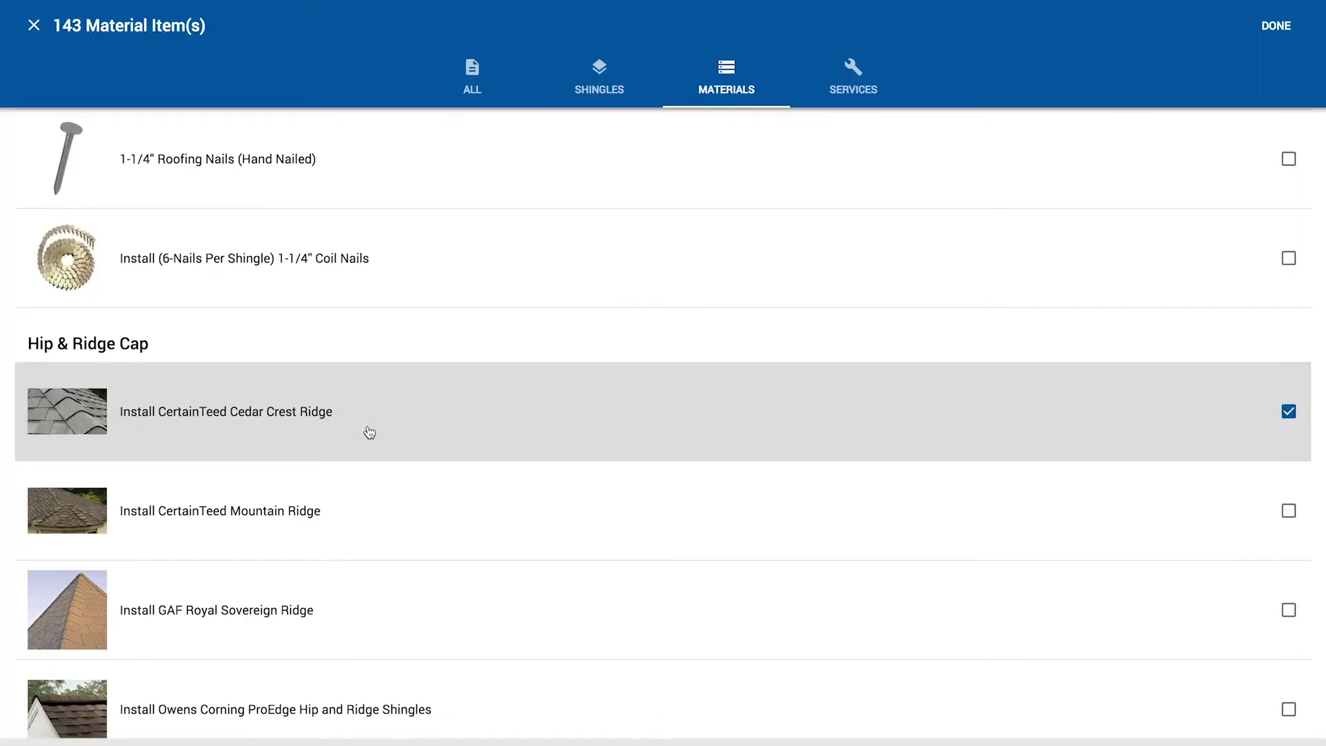
Step: Select the GAF WeatherBlocker Starter shingles and the GAF Deck Armor underlayment from the materials
scroll(369, 433, "down", 15)
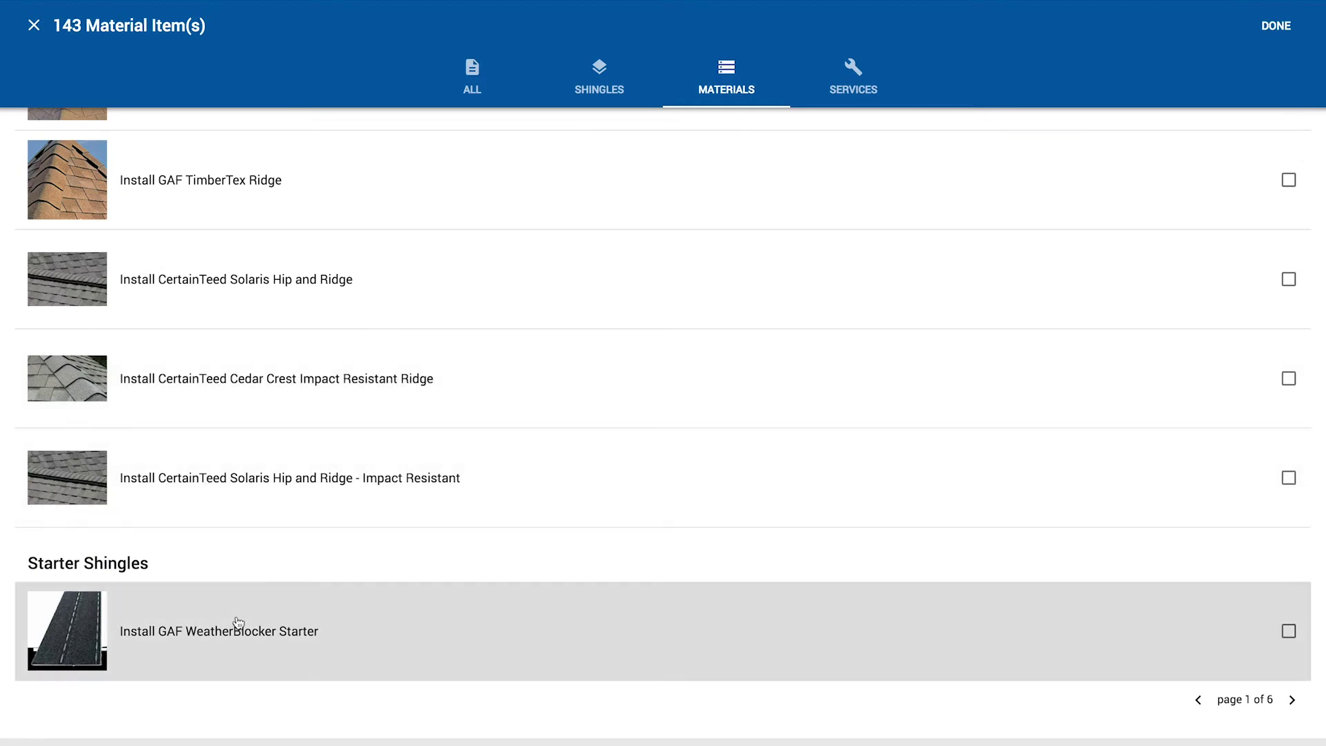
left_click(237, 626)
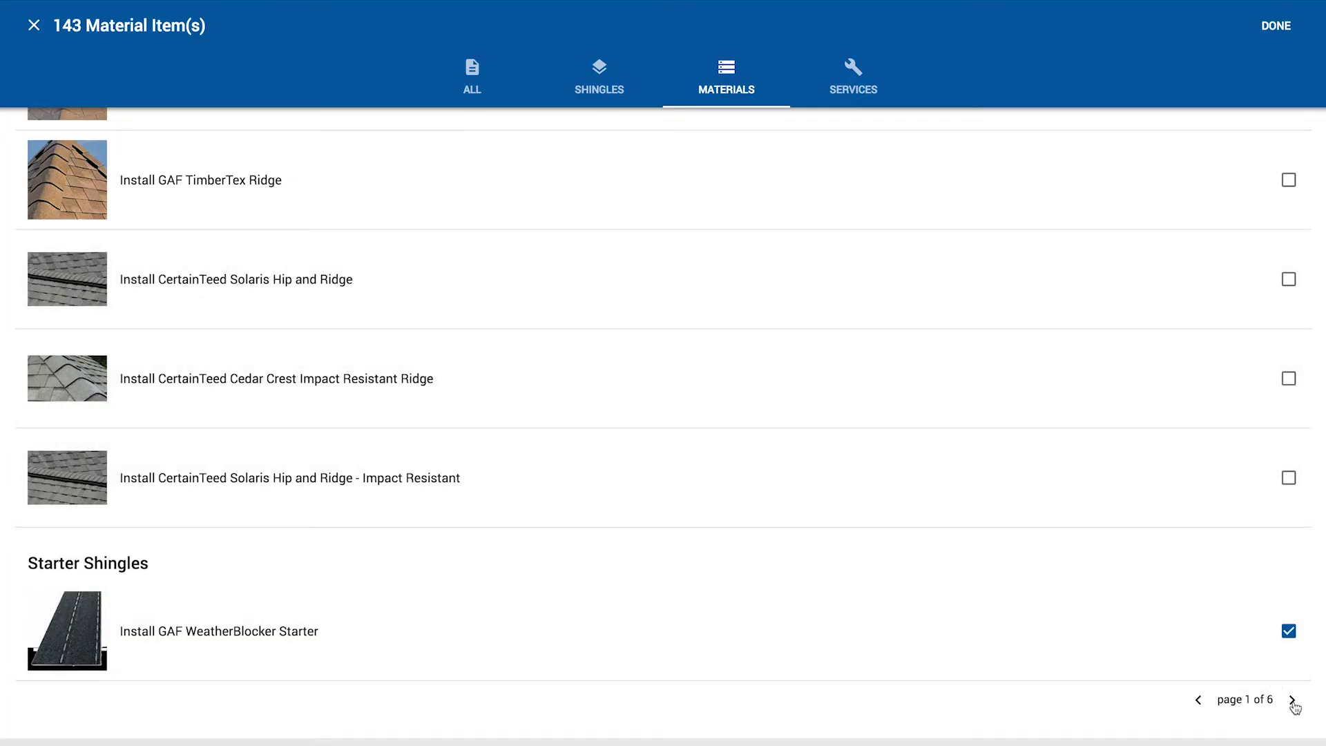
left_click(1292, 701)
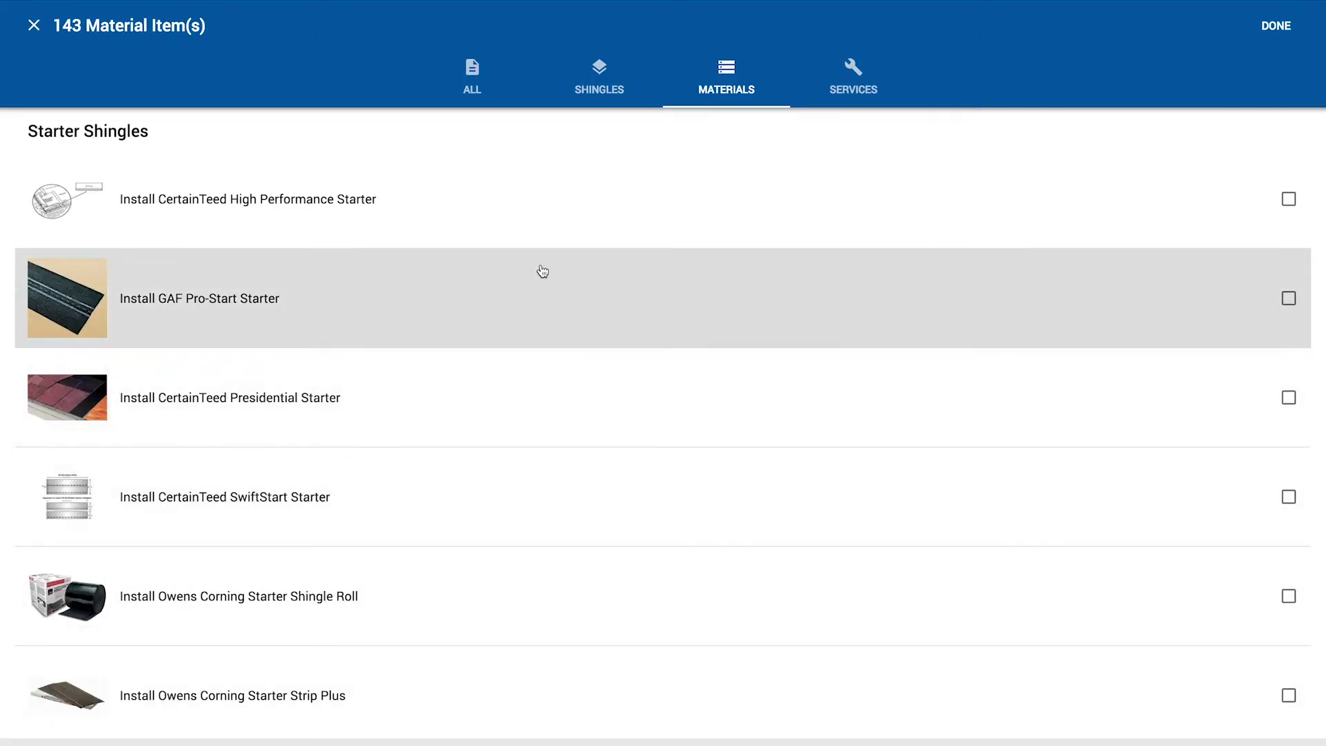
scroll(543, 270, "down", 12)
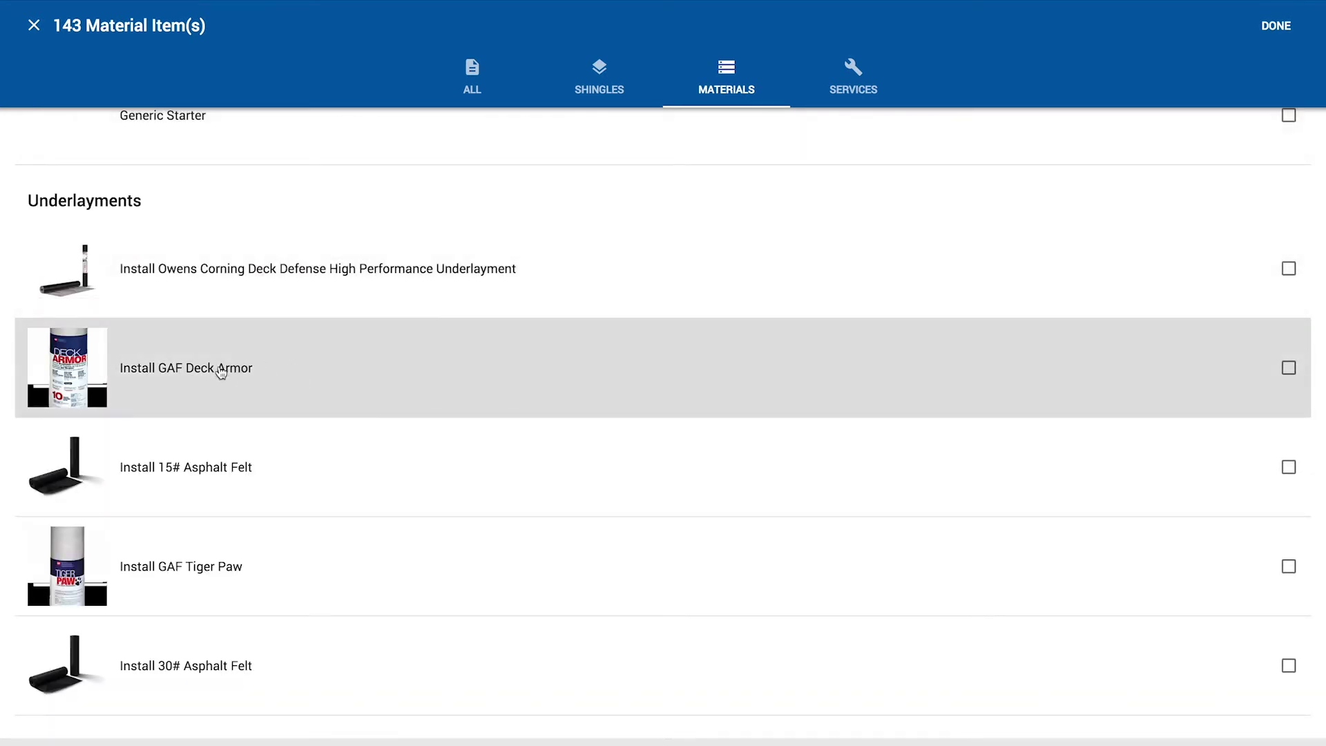
left_click(221, 373)
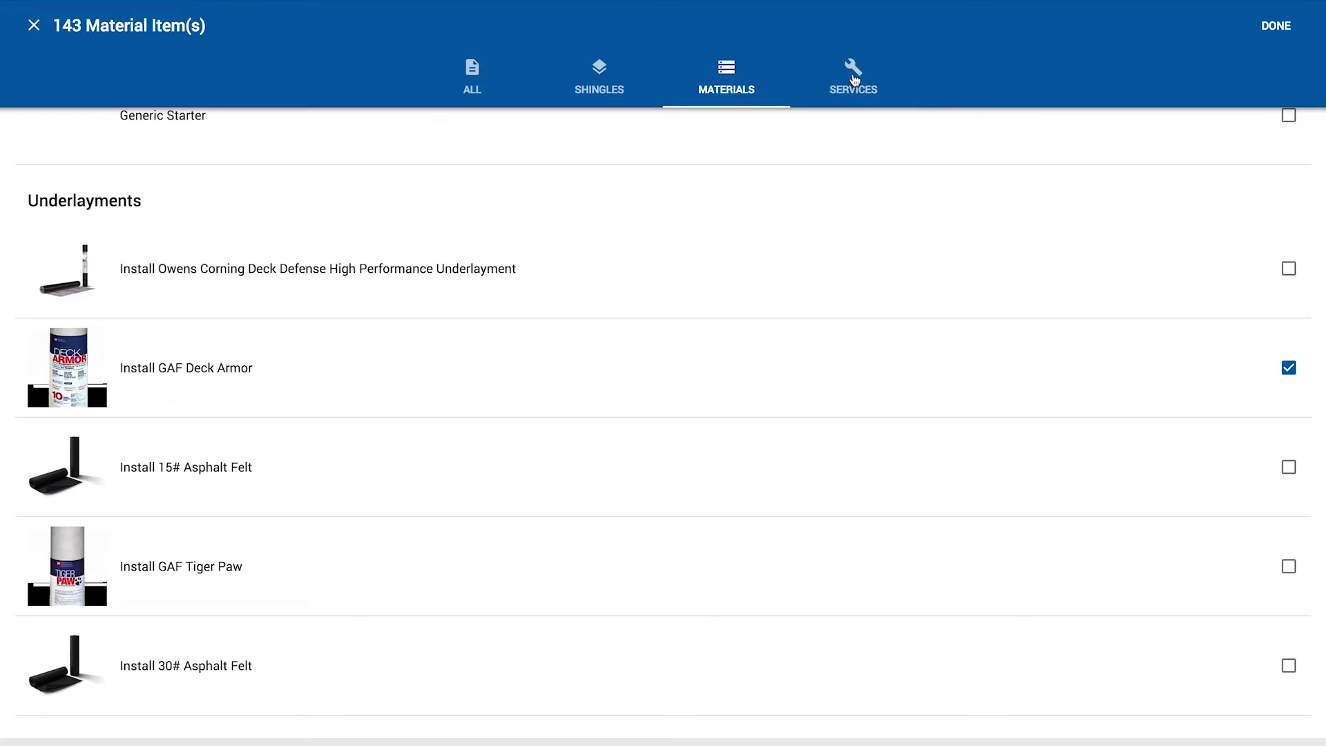
Step: Select the Remove & Dispose Architectural Shingles service and look through the remaining services
left_click(854, 80)
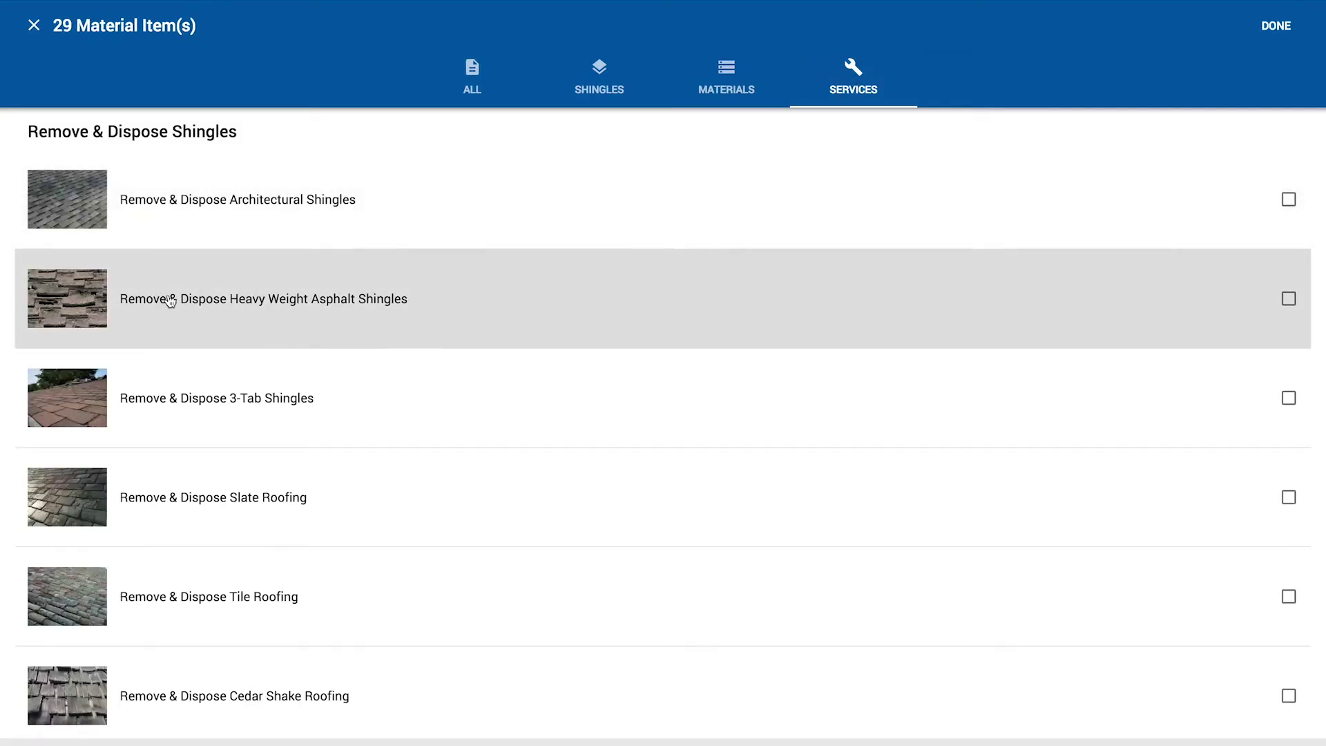
left_click(170, 206)
scroll(317, 349, "down", 10)
scroll(323, 351, "down", 5)
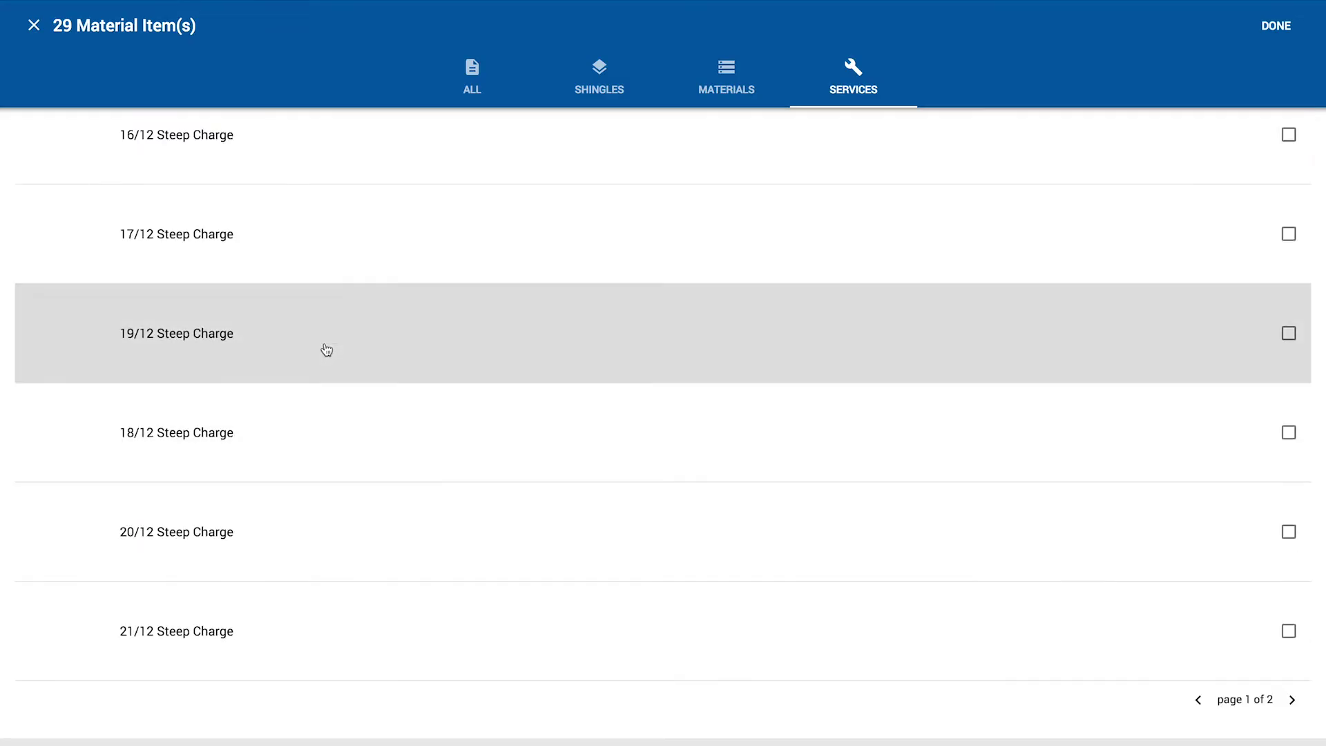
left_click(1292, 700)
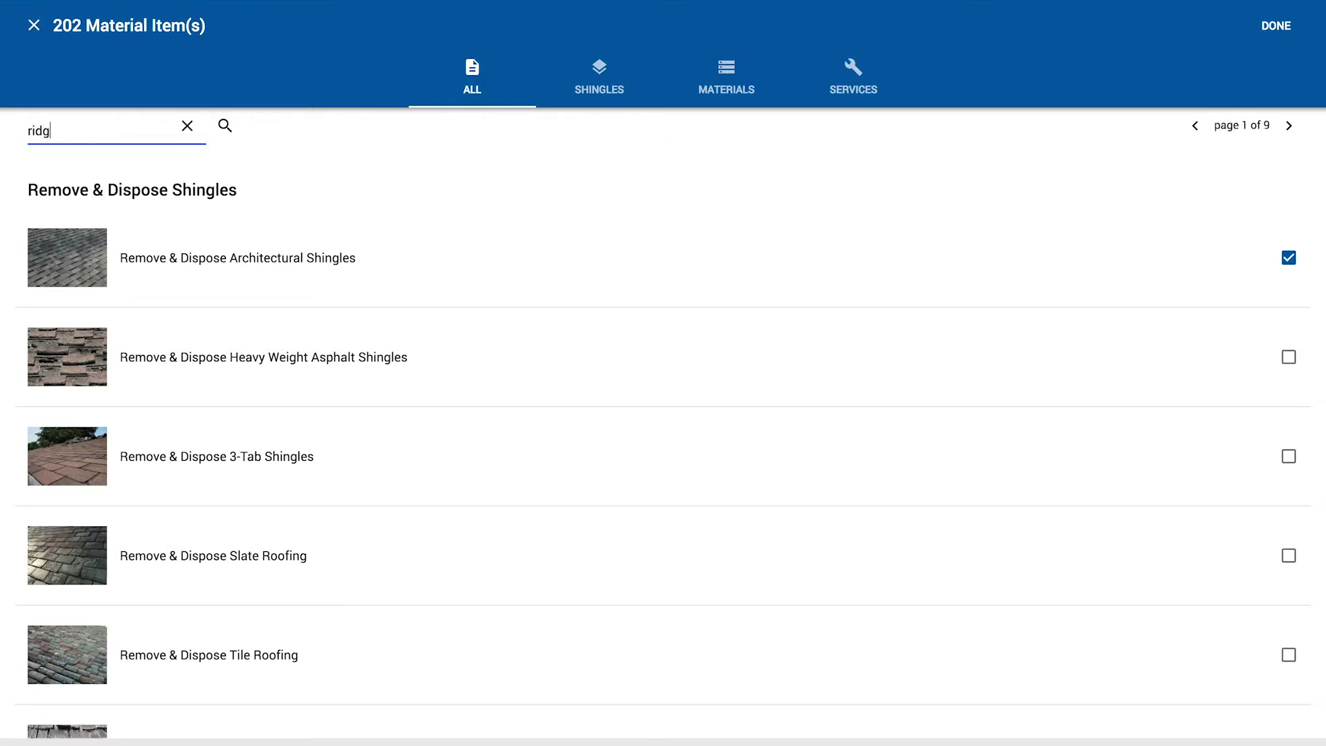
Step: Search all items for "ridge", select Replace with Shingle Over Ridge Vent, and add the selected items to the estimate
key("Return")
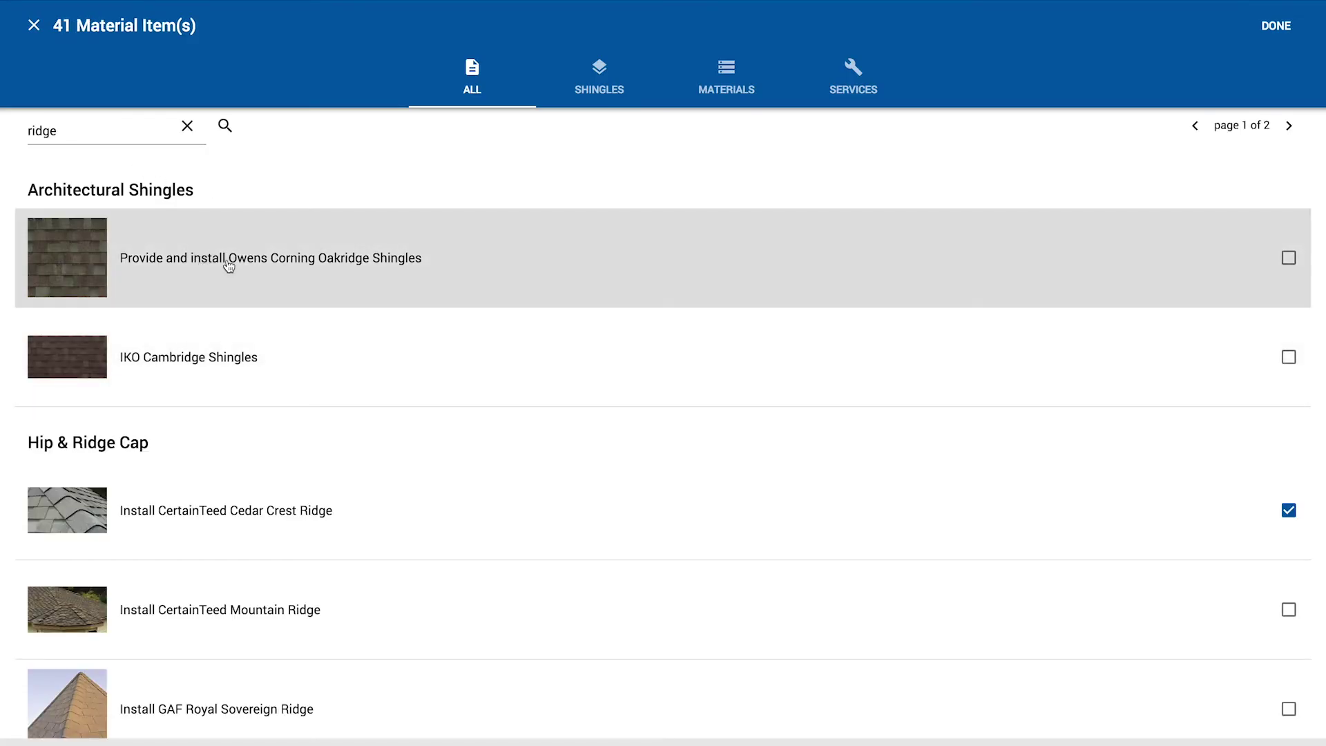
scroll(240, 283, "down", 1)
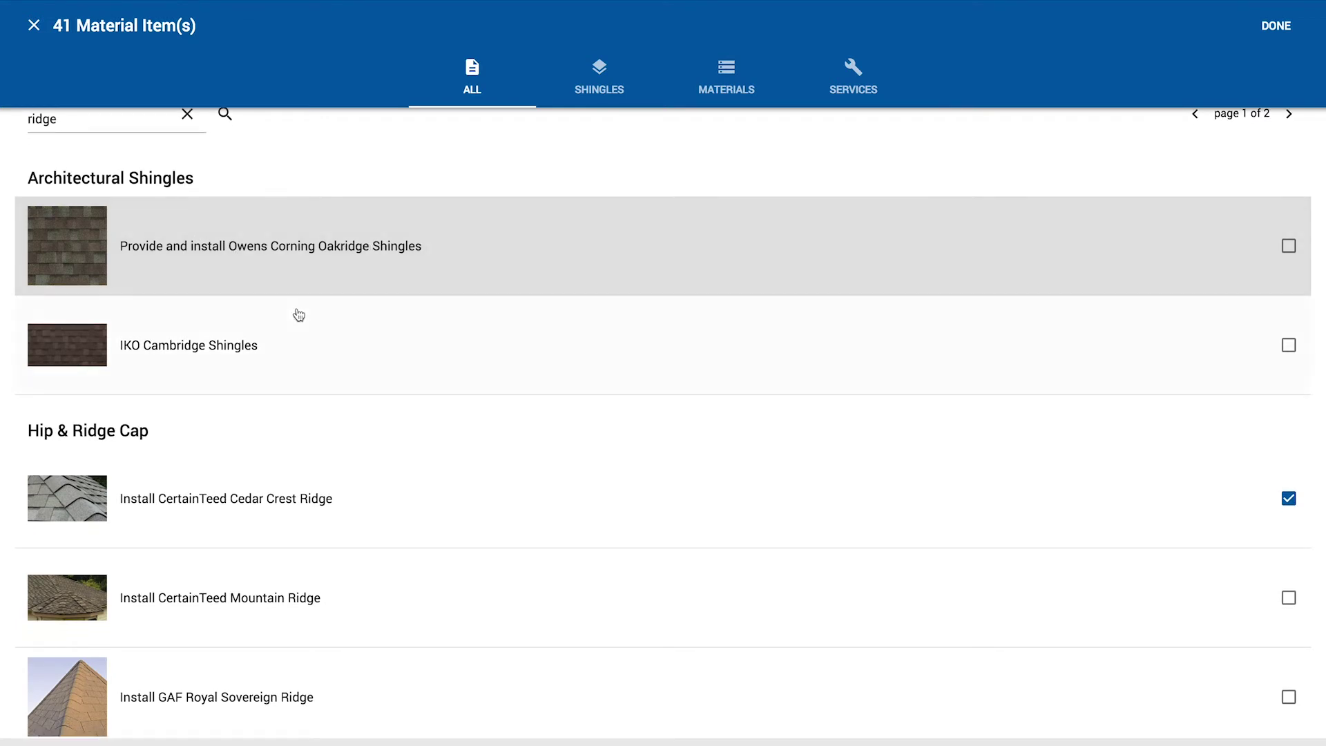
scroll(299, 315, "down", 20)
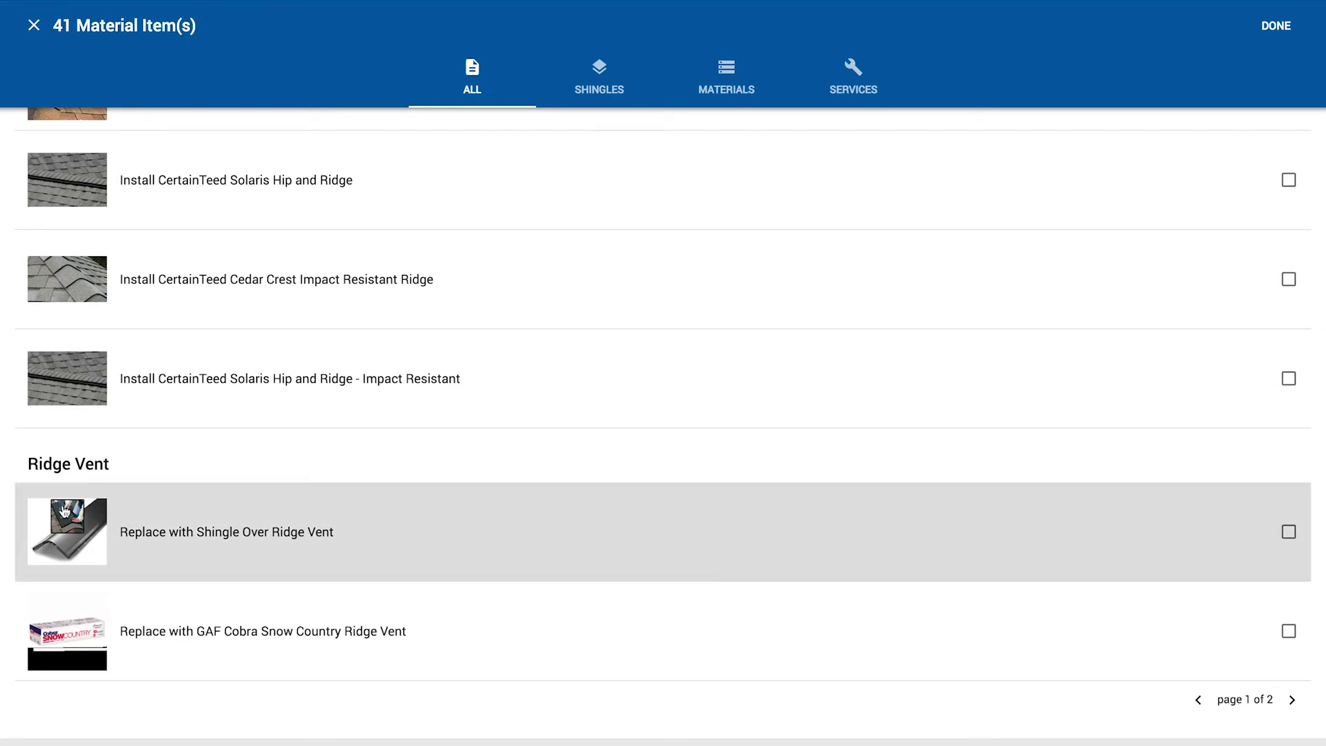
left_click(62, 534)
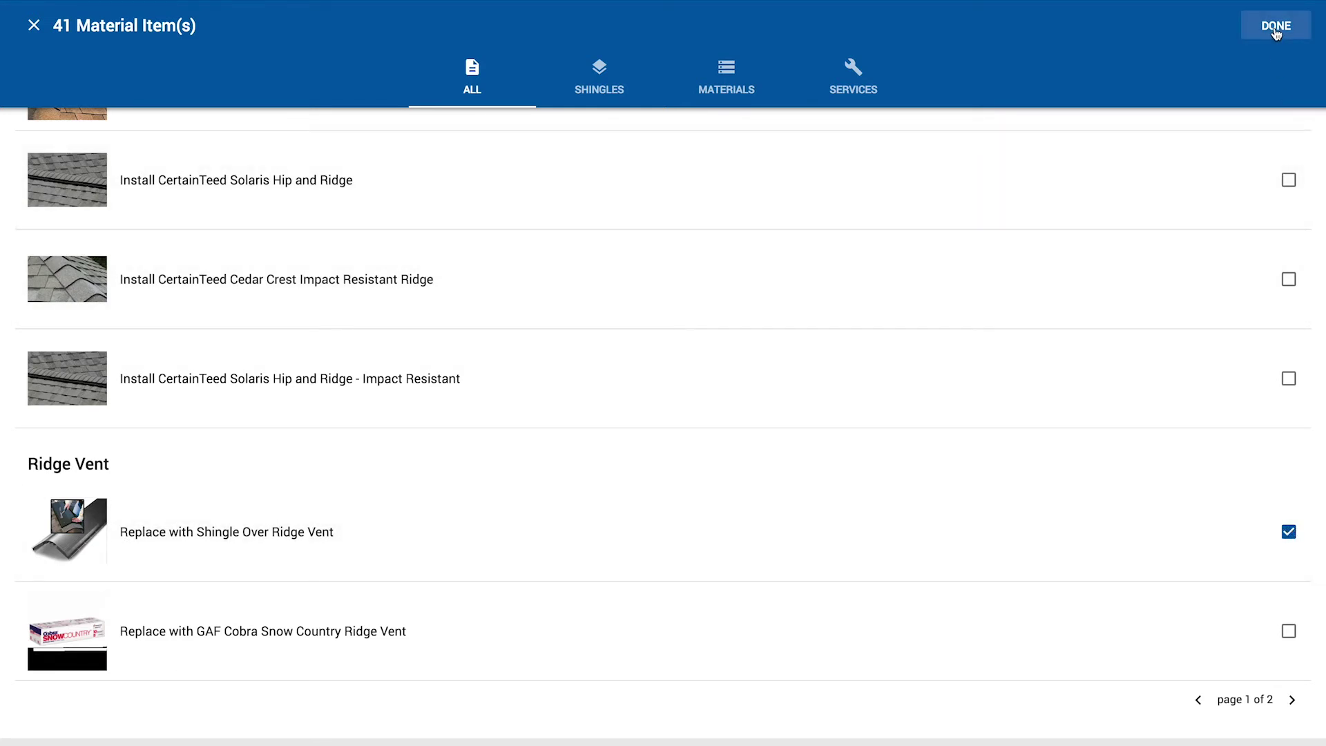
left_click(1276, 27)
scroll(592, 364, "down", 2)
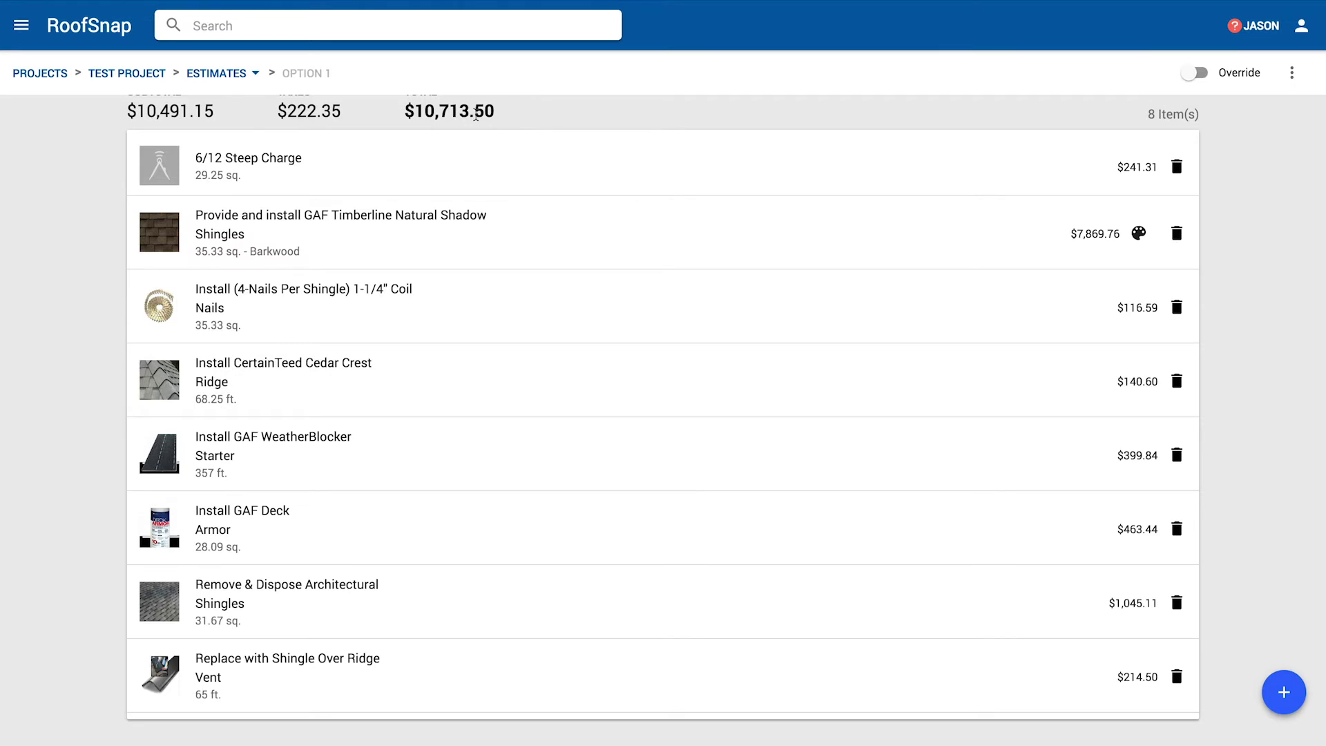
scroll(476, 115, "up", 2)
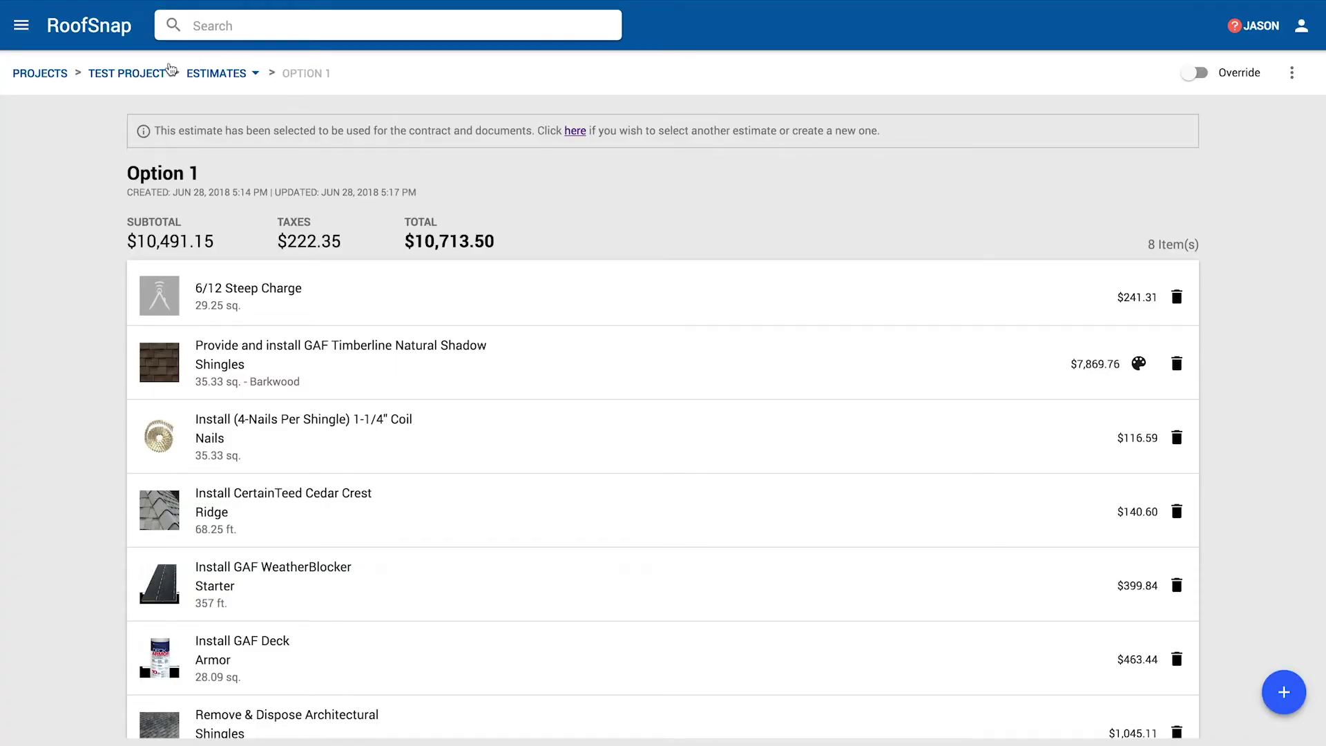
Step: Return to the project's estimates list and rename the Option 1 estimate to "Architectural Option"
left_click(149, 73)
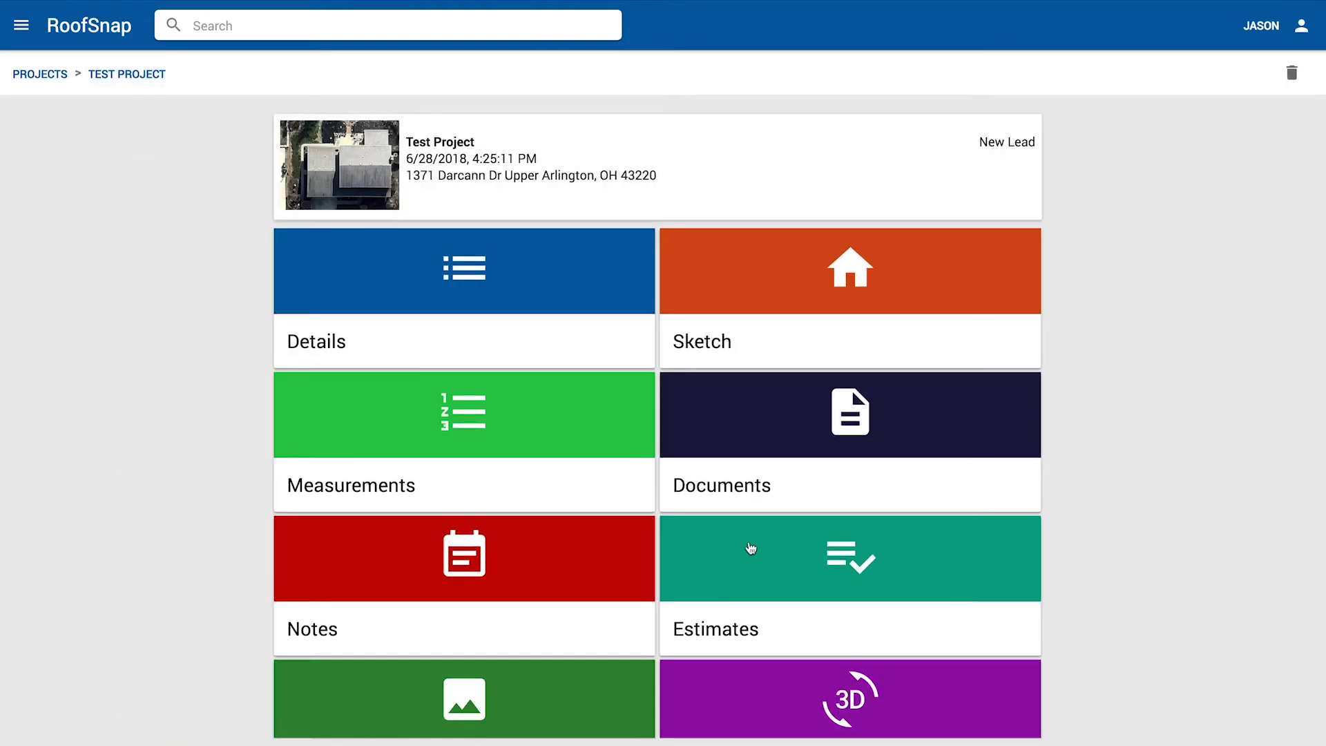
left_click(751, 548)
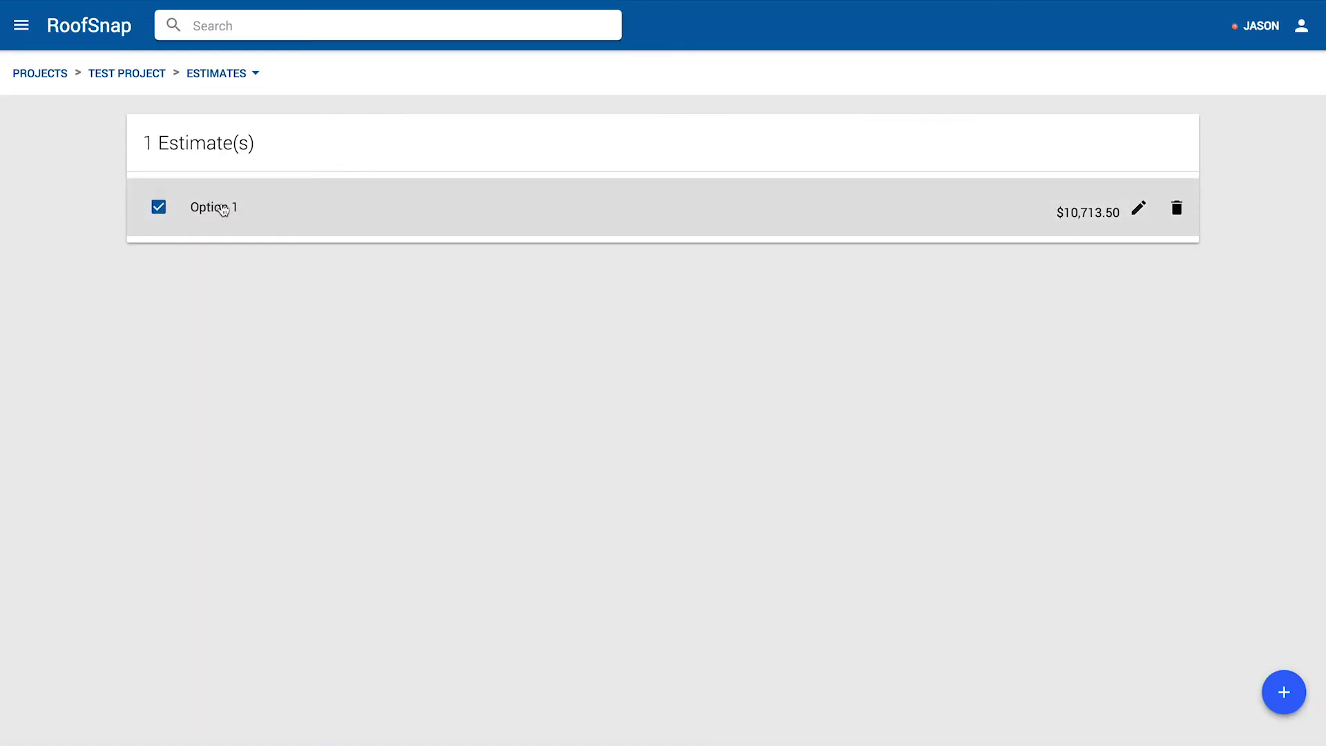
left_click(1138, 210)
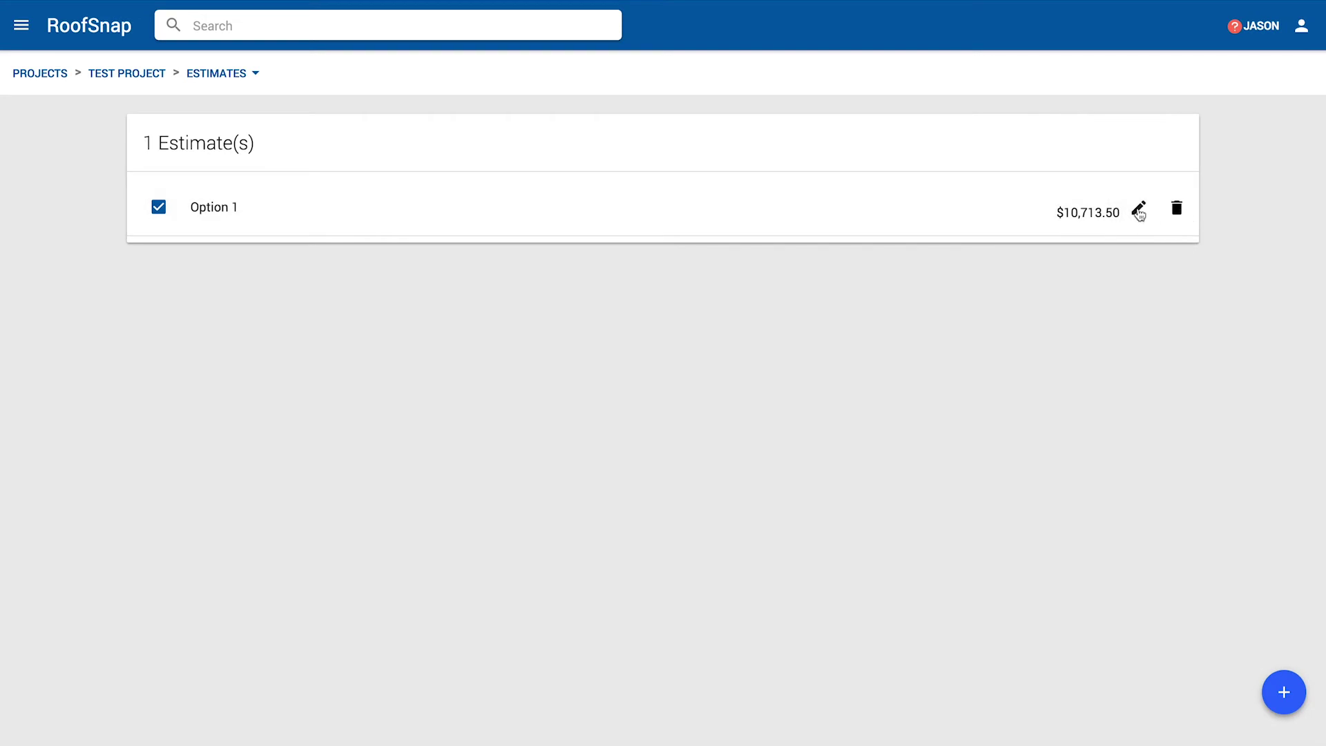
left_click(1140, 214)
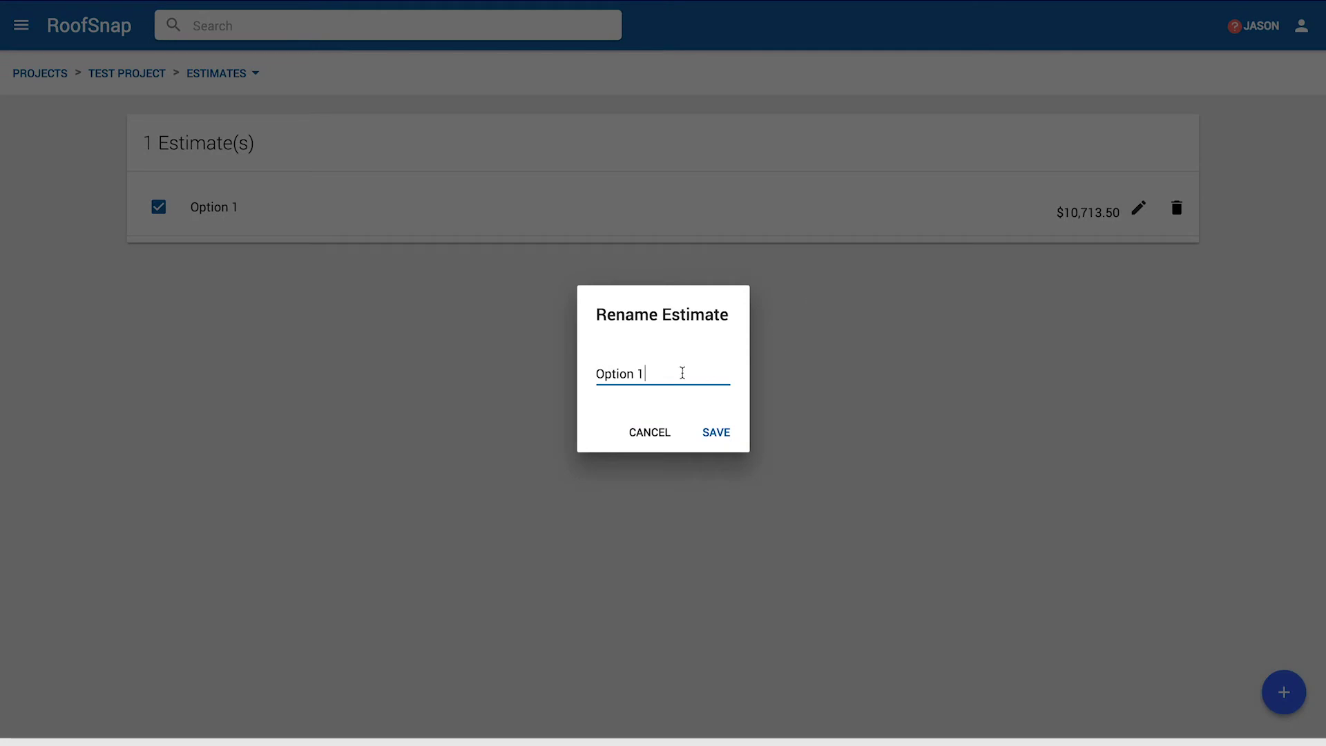
left_click_drag(682, 373, 589, 377)
type("Architectural Op")
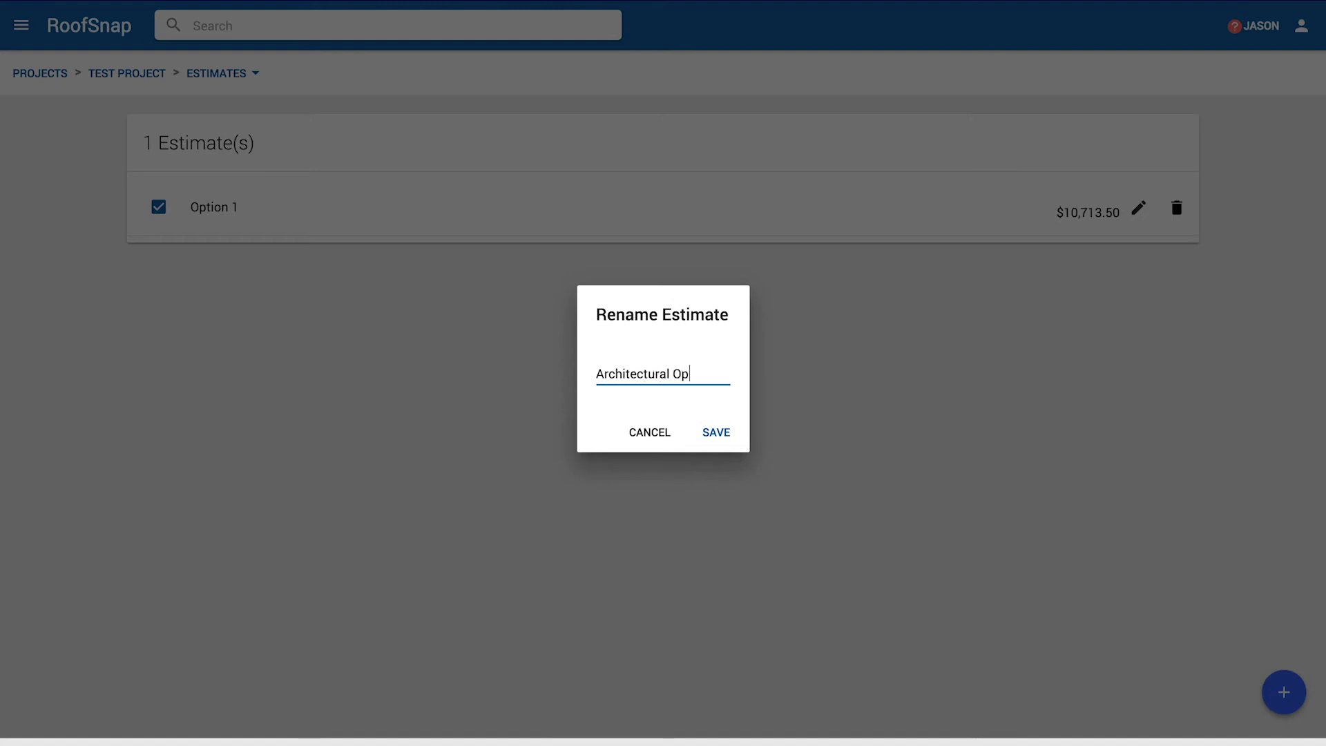
type("tion")
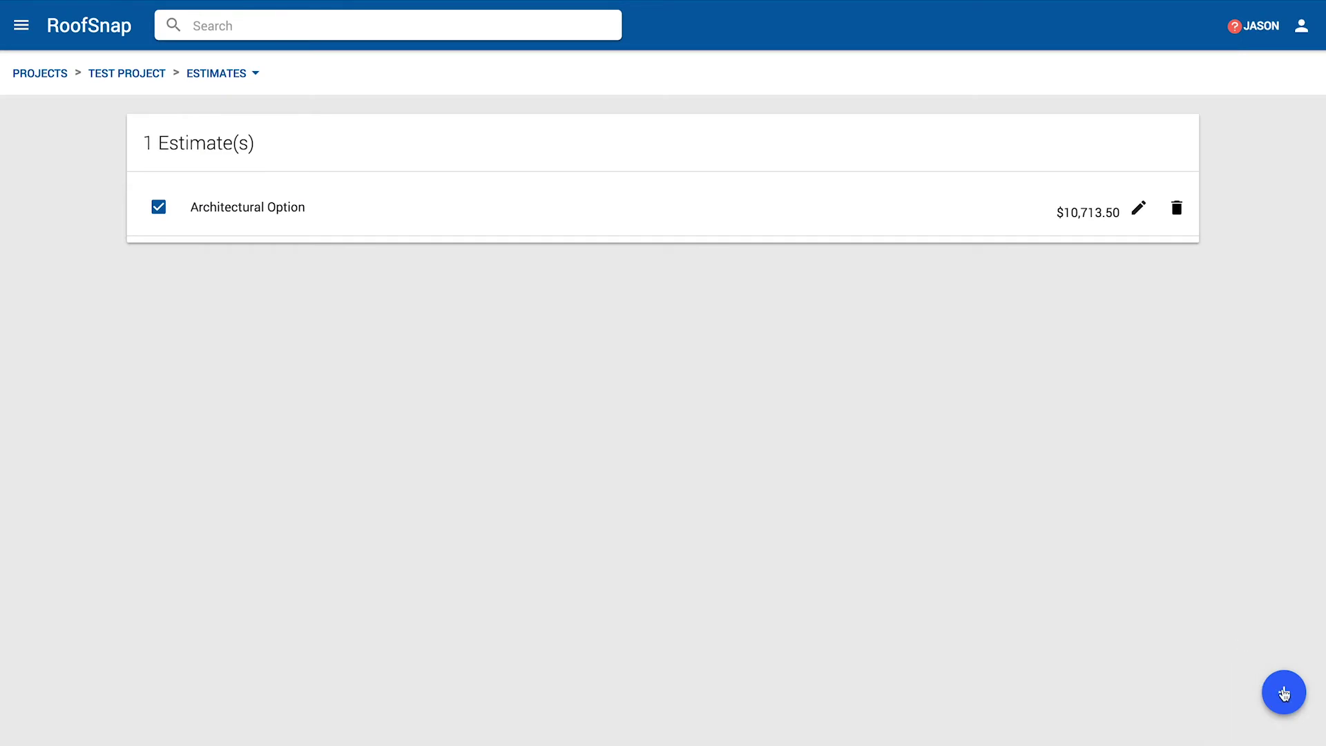
Step: Create a new estimate named "Impact Resistant" from the Best - CertainTeed Landmark IR template
left_click(1284, 693)
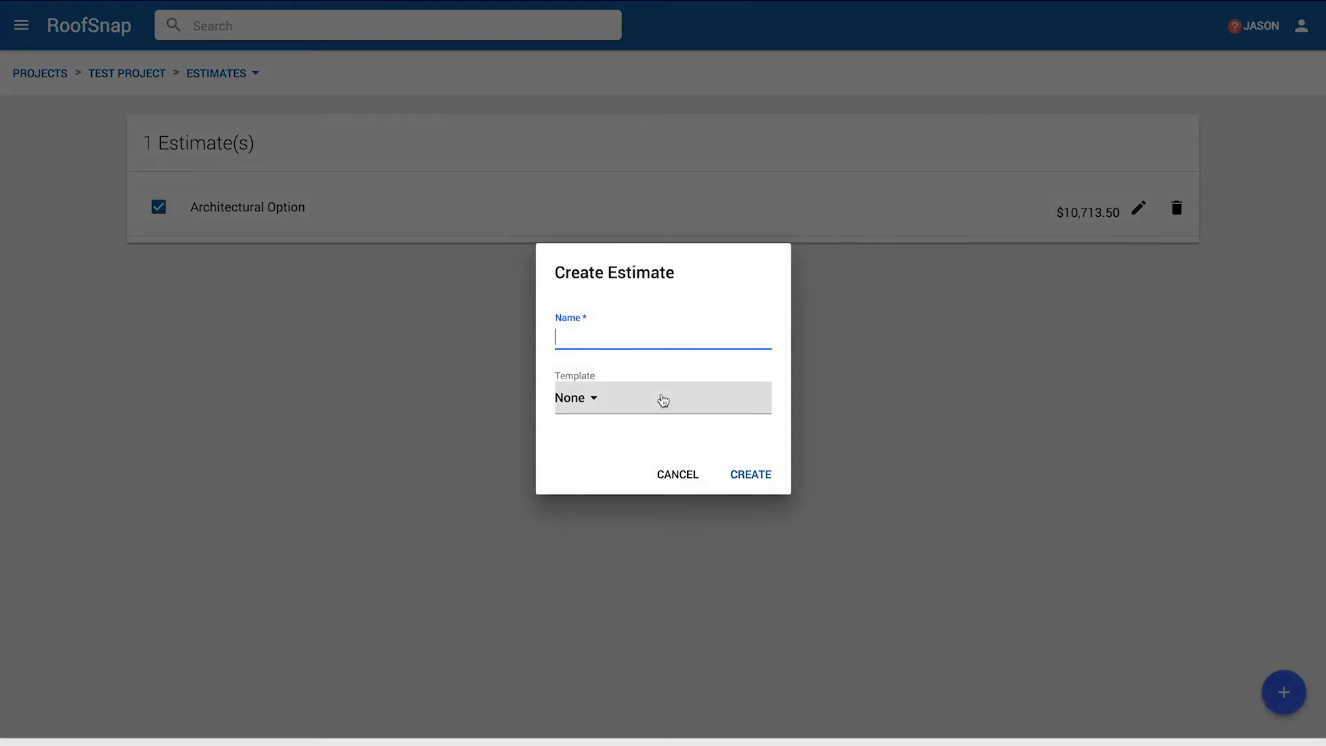
left_click(571, 397)
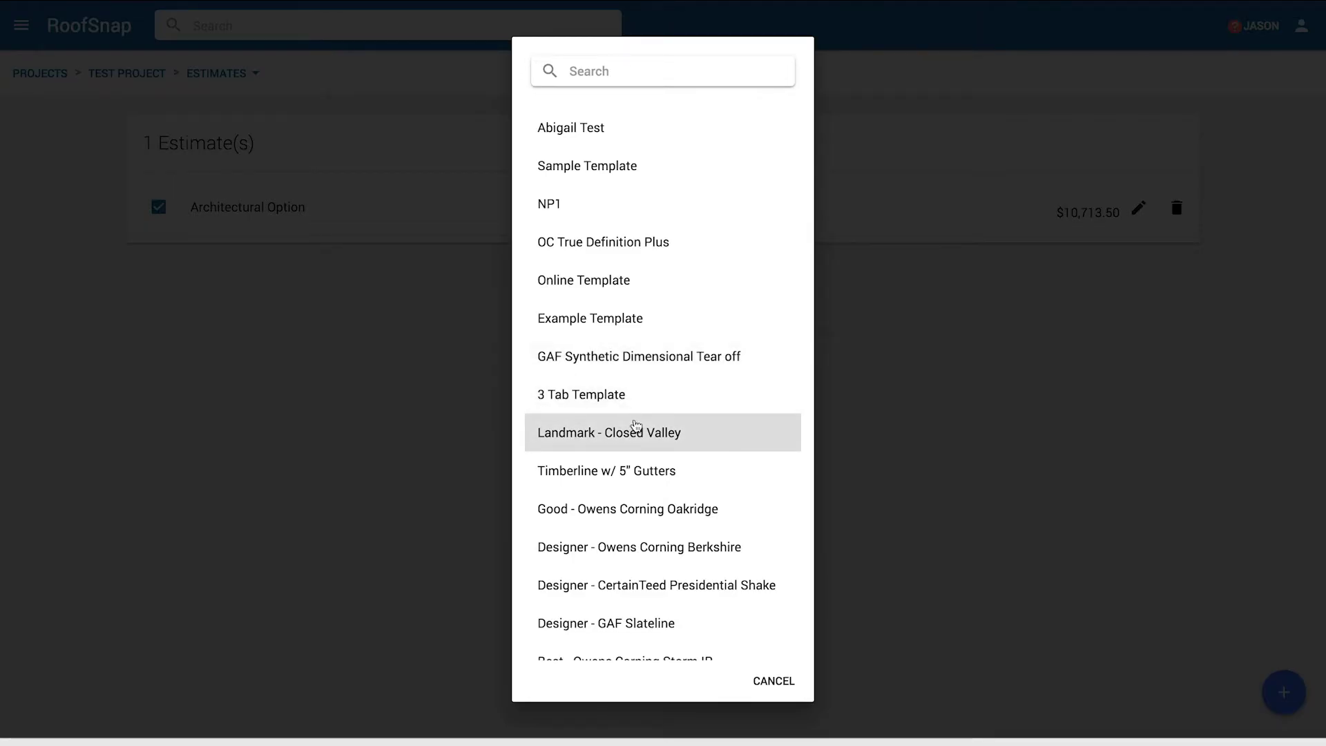
scroll(636, 425, "down", 3)
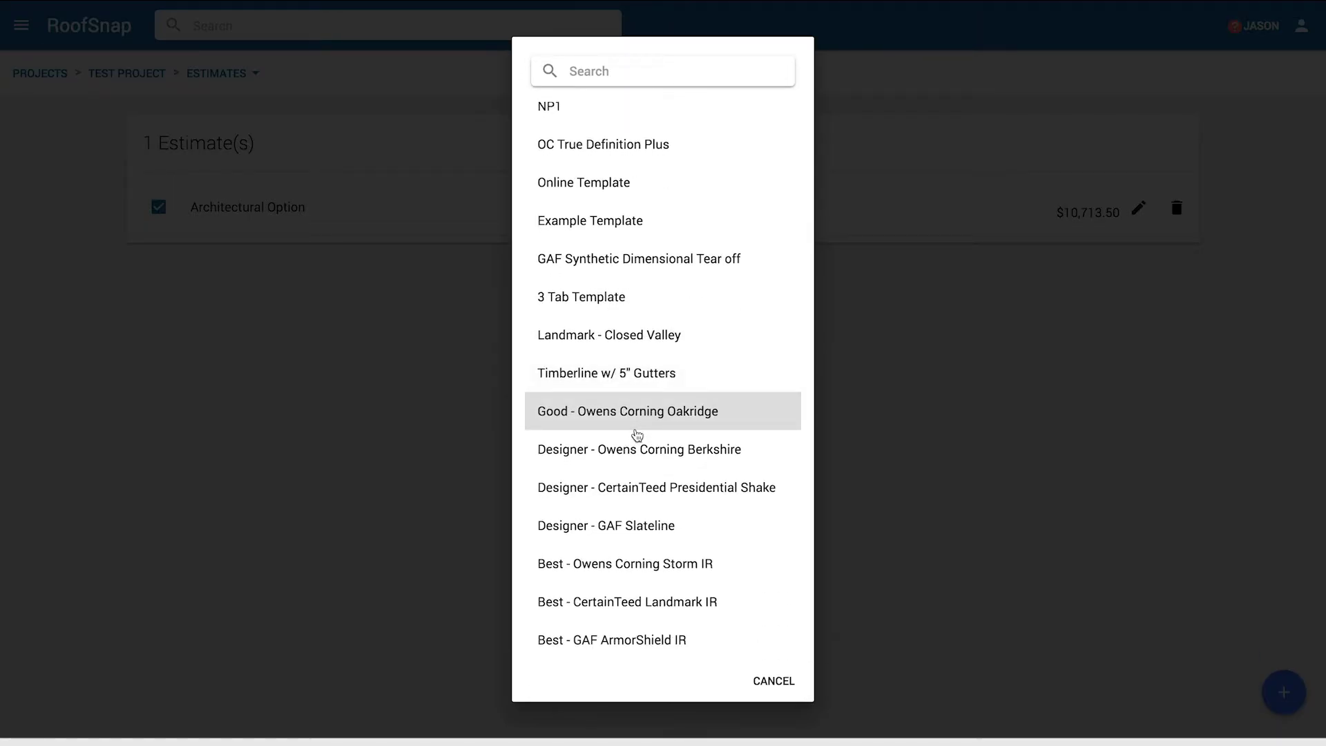
scroll(636, 434, "down", 5)
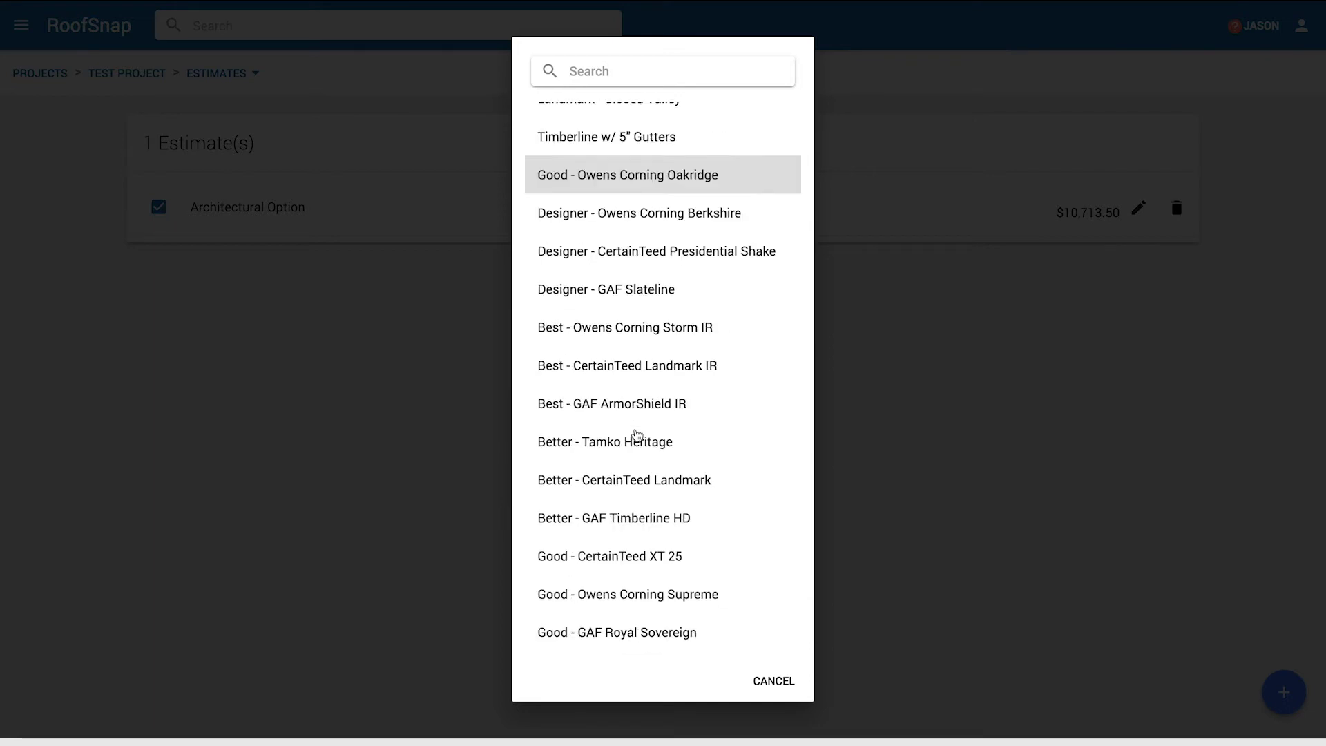
left_click(656, 354)
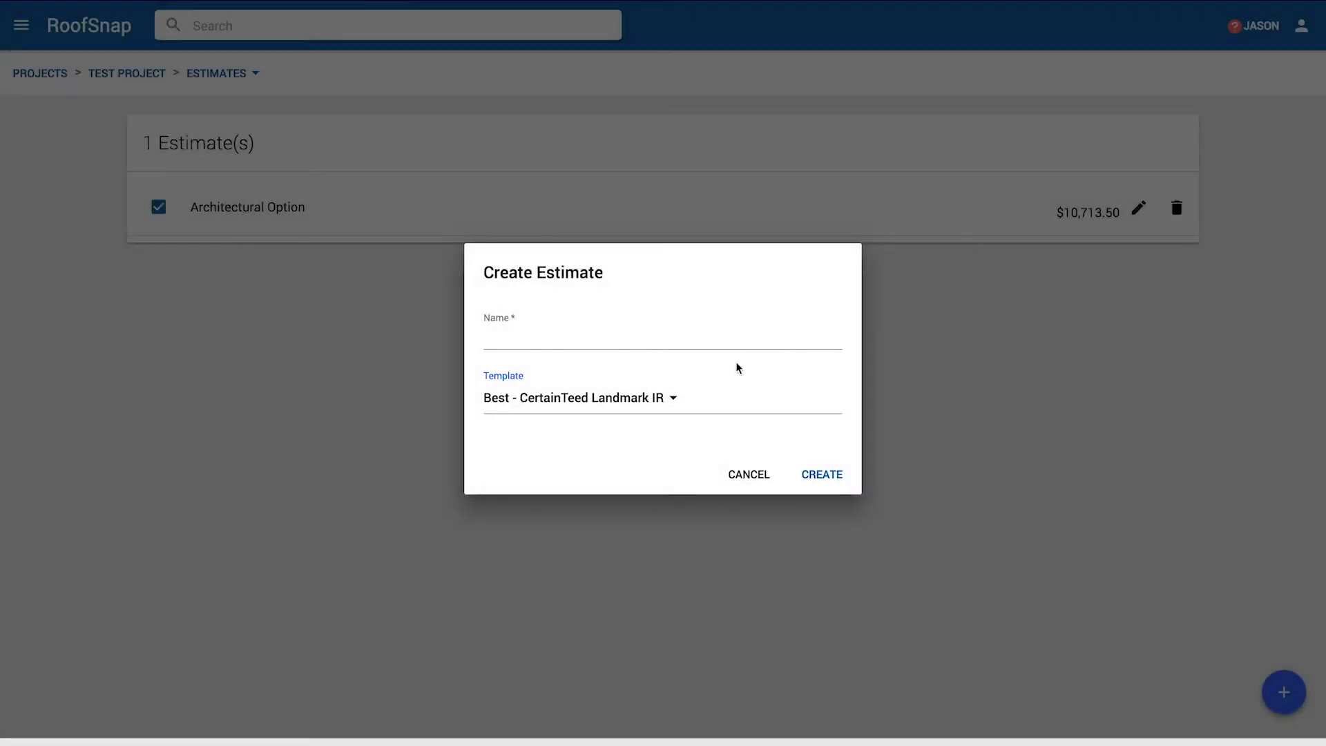
left_click(684, 332)
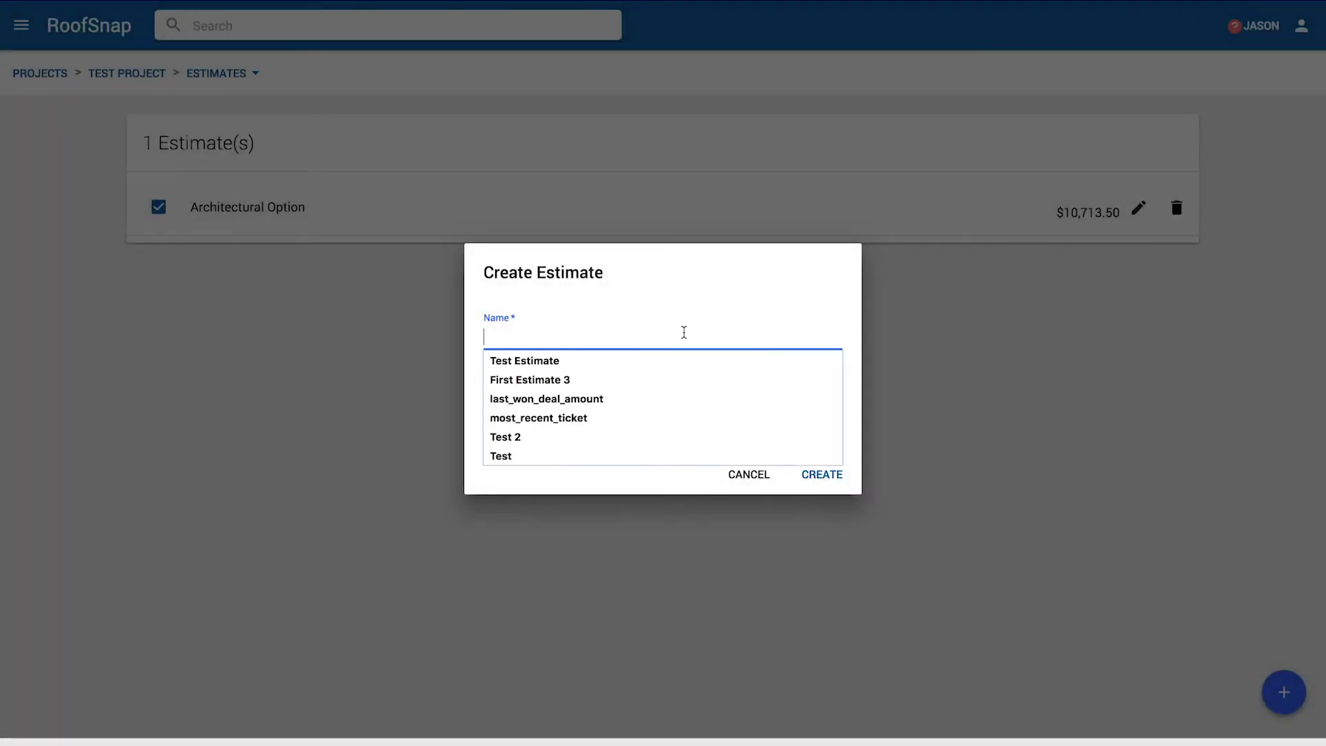
type("Impact Resistant")
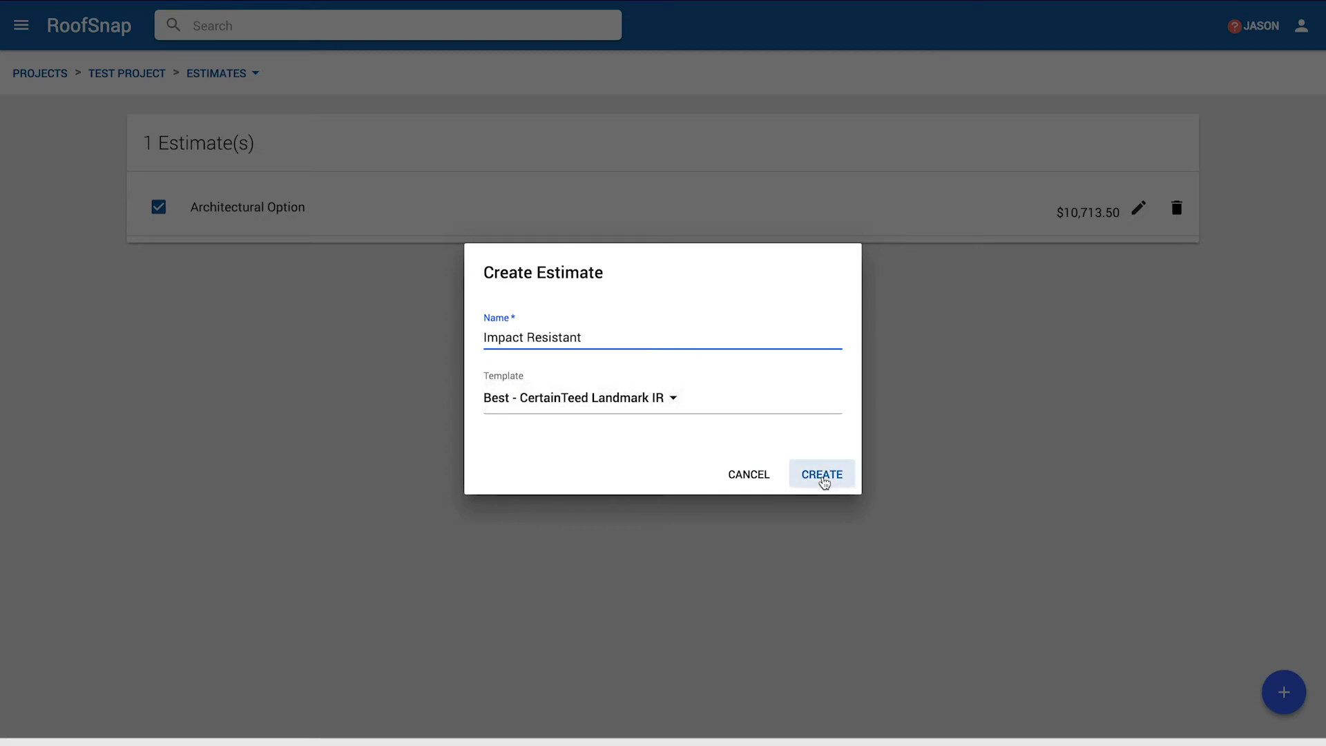
left_click(822, 474)
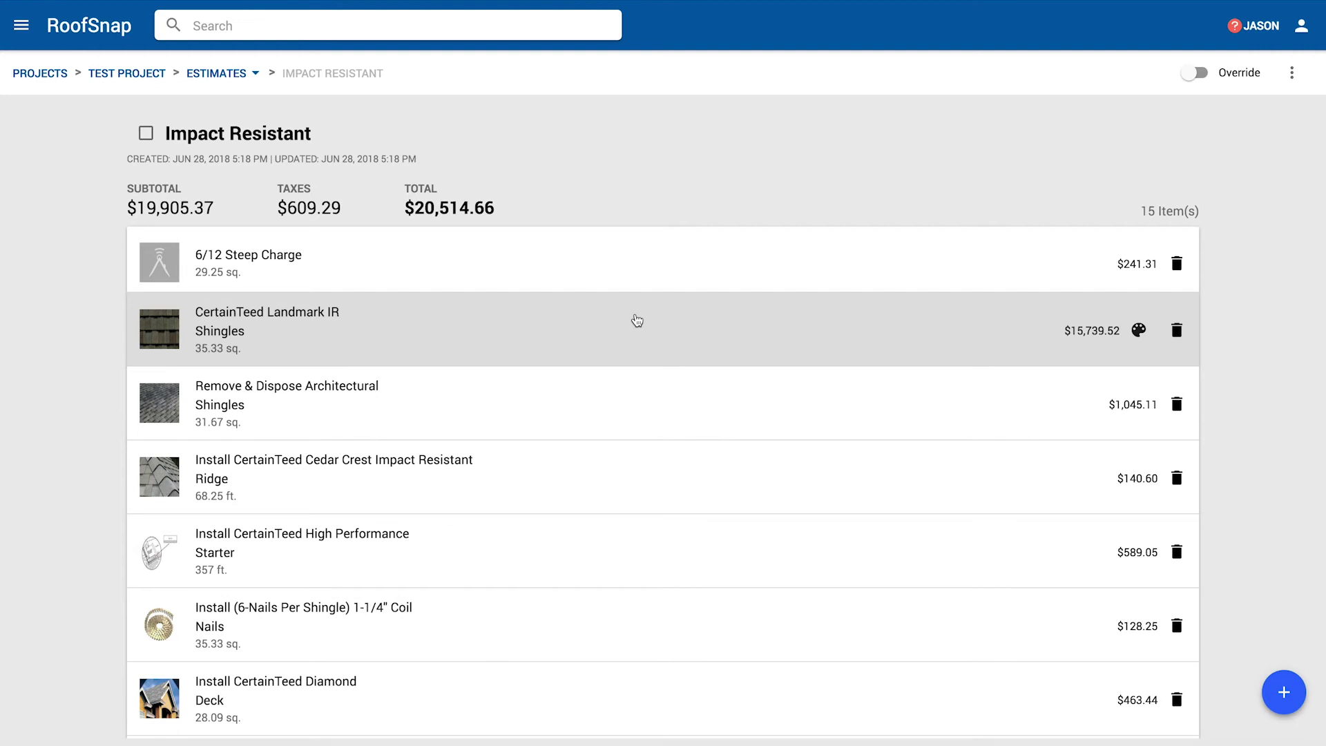
Step: Review the items of the Impact Resistant estimate and delete the Install Closed Valley item
scroll(669, 364, "down", 3)
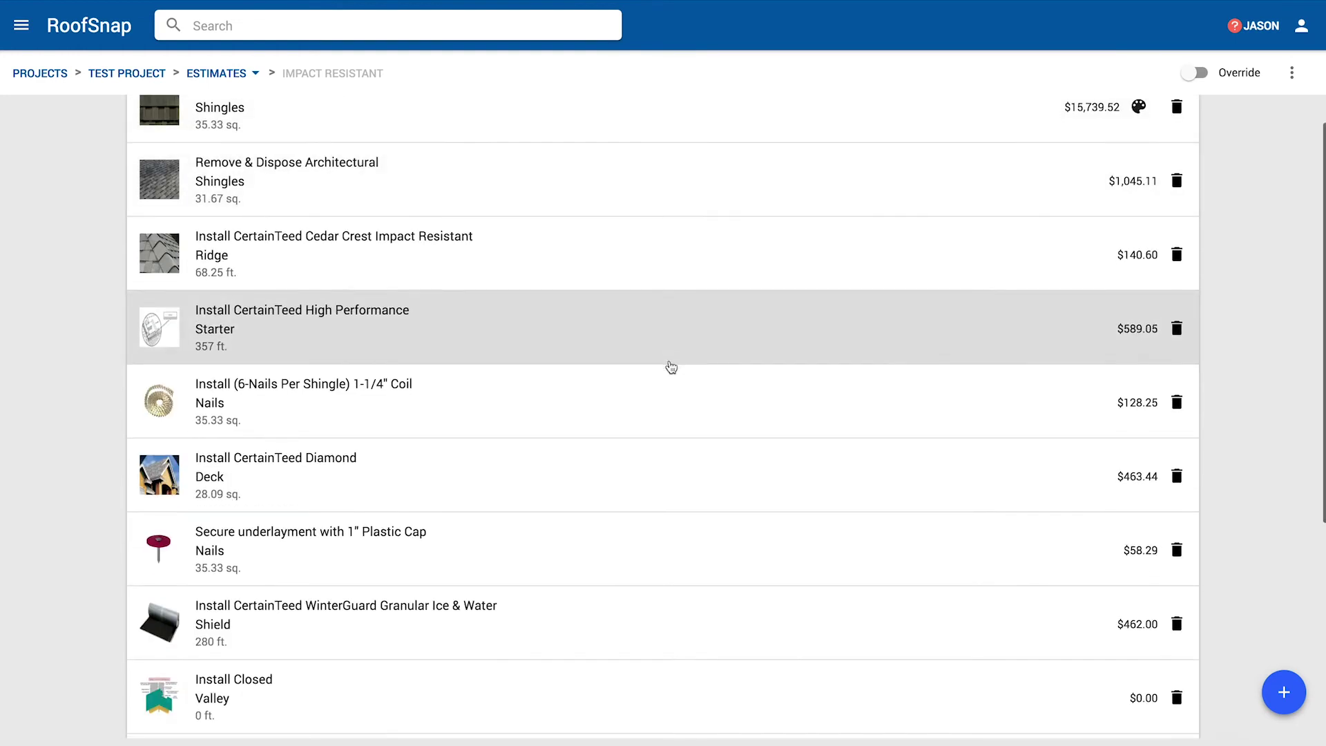
scroll(670, 366, "down", 3)
scroll(670, 367, "down", 1)
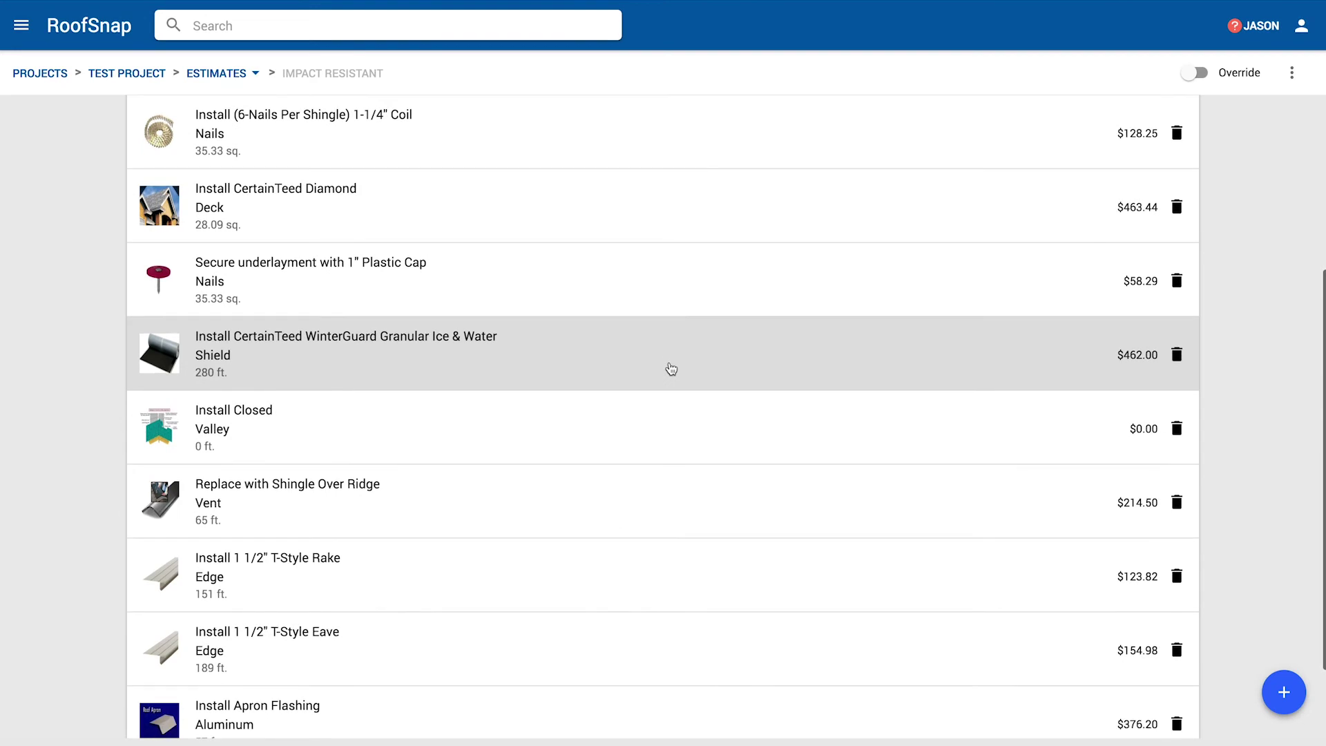
scroll(670, 368, "down", 2)
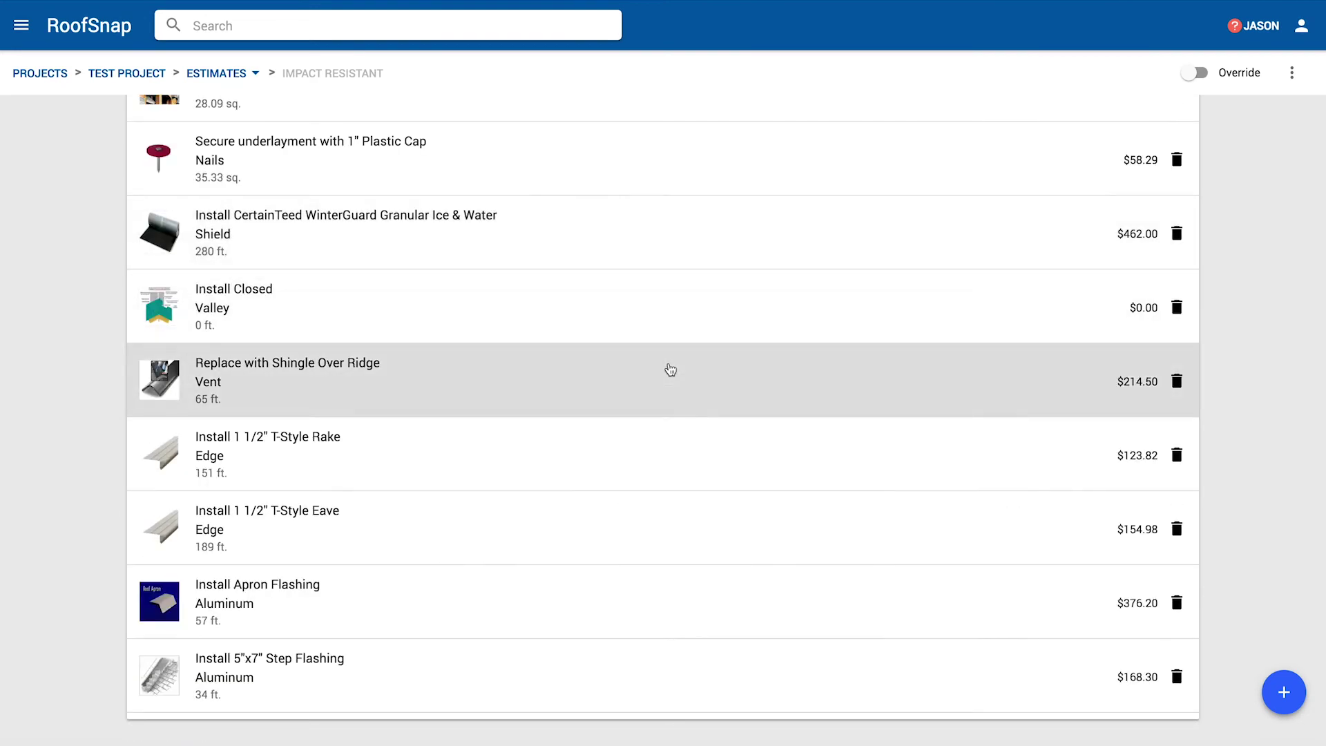
scroll(670, 369, "up", 1)
scroll(670, 371, "up", 1)
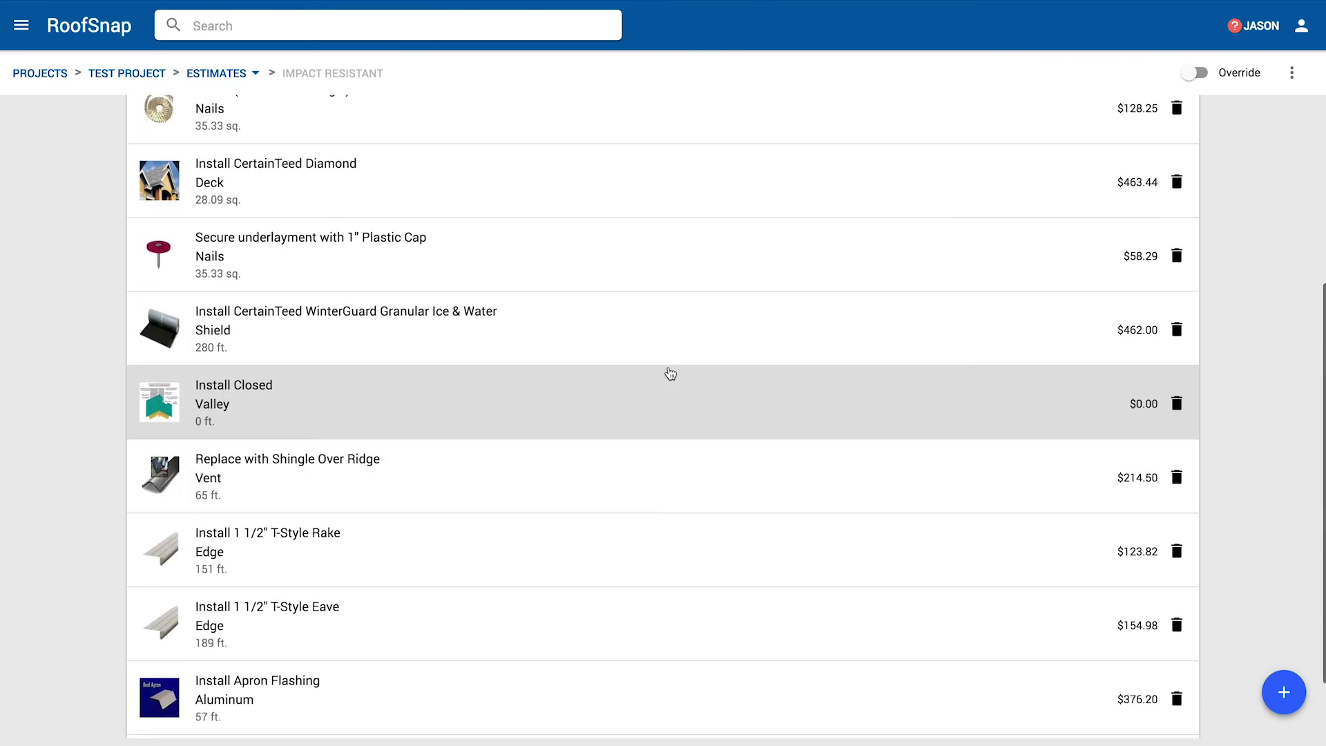
scroll(670, 374, "up", 2)
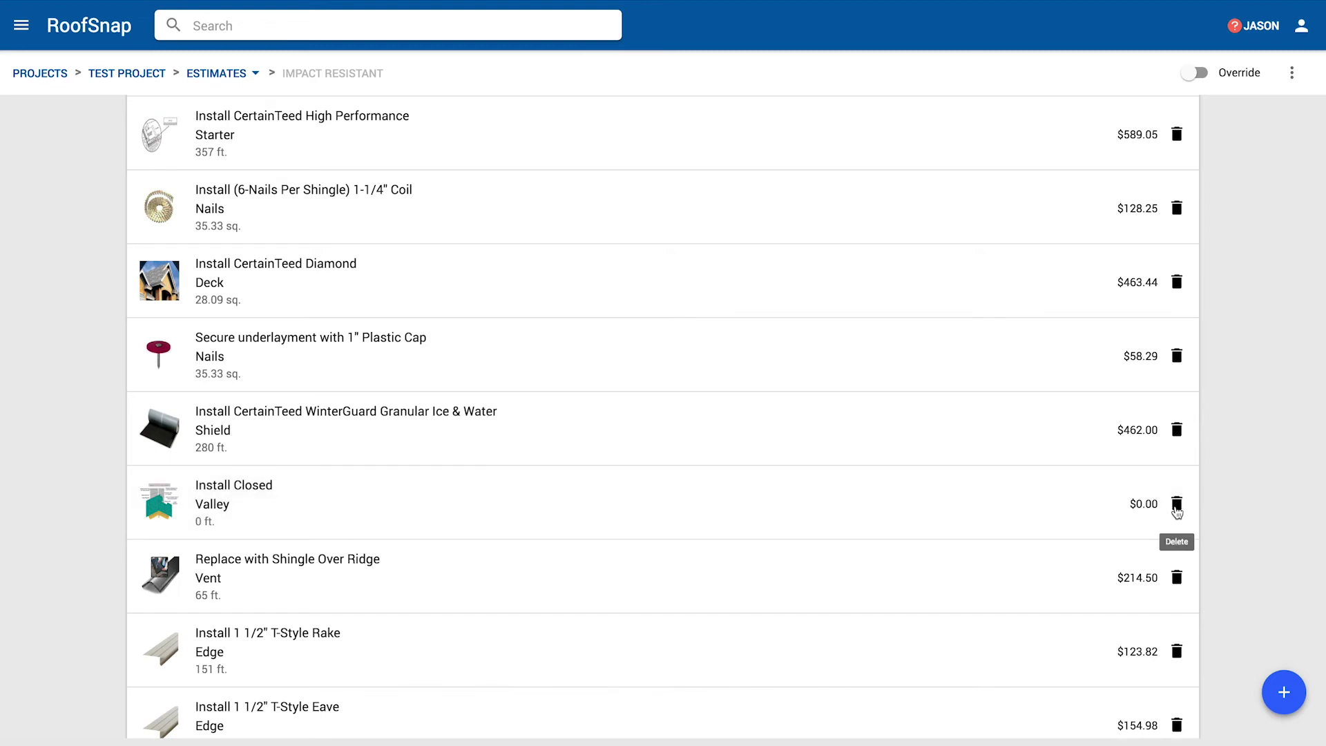
left_click(1176, 503)
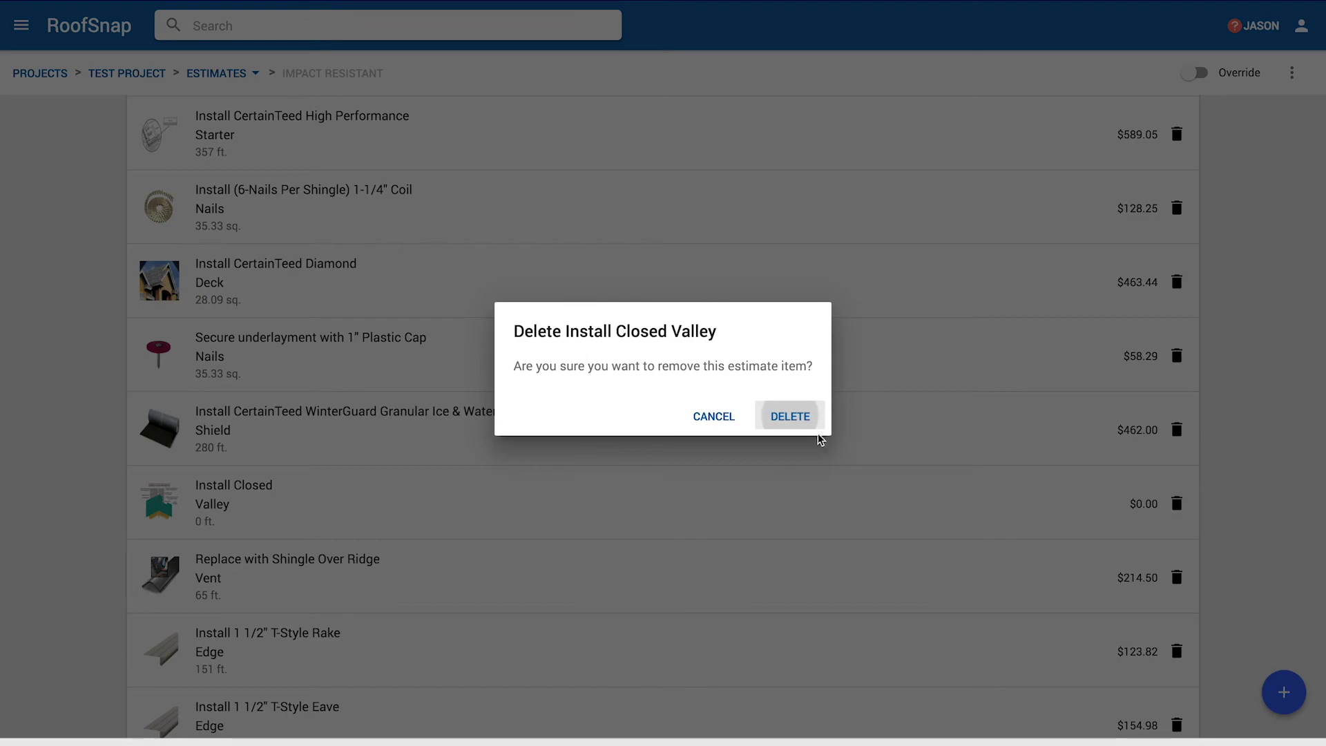
left_click(790, 416)
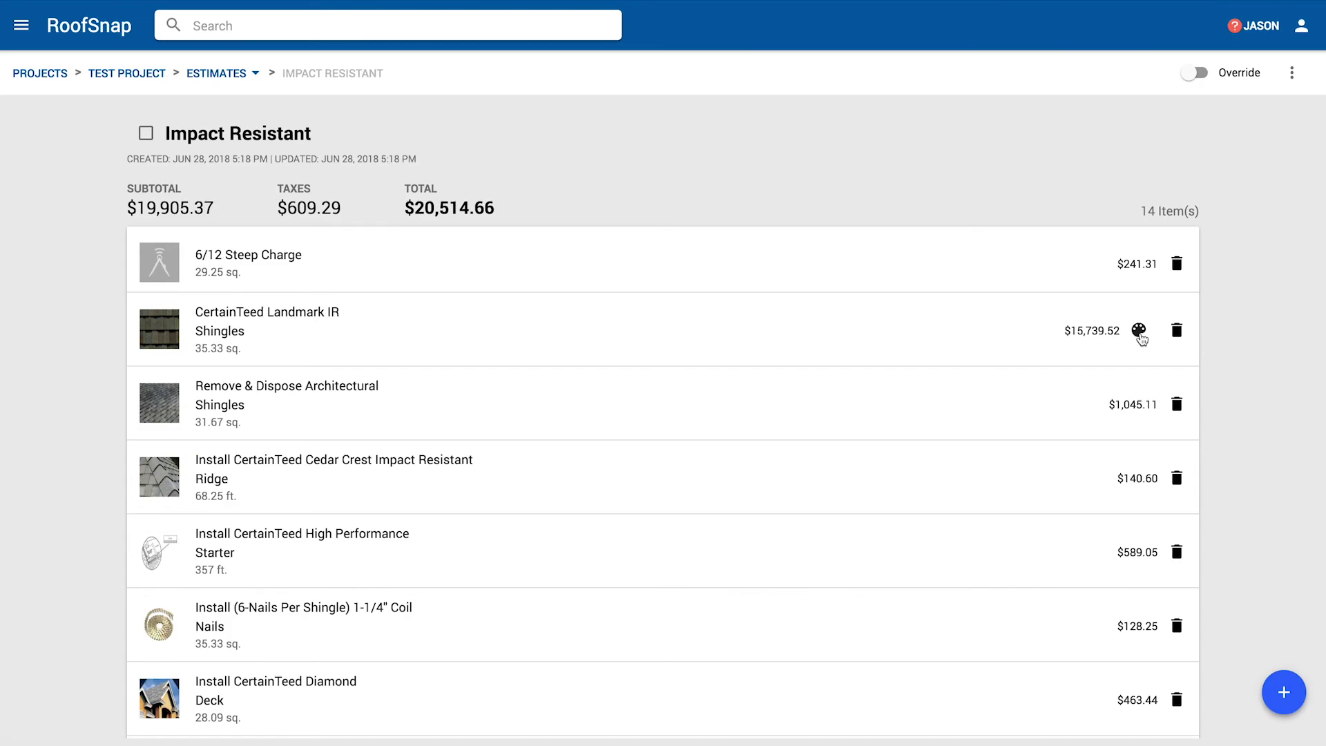
Step: Set the color of the CertainTeed Landmark IR Shingles to Shenandoah and return to the project's estimates list
left_click(1138, 330)
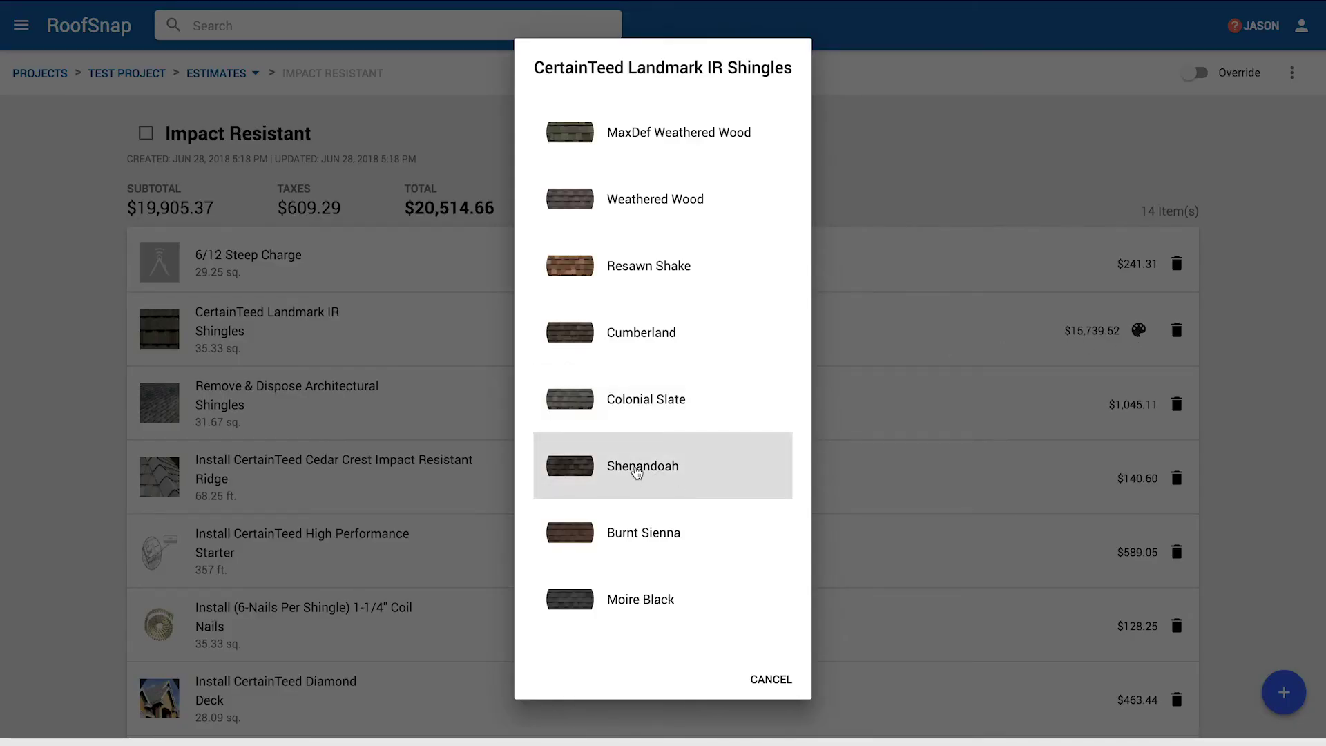
left_click(636, 470)
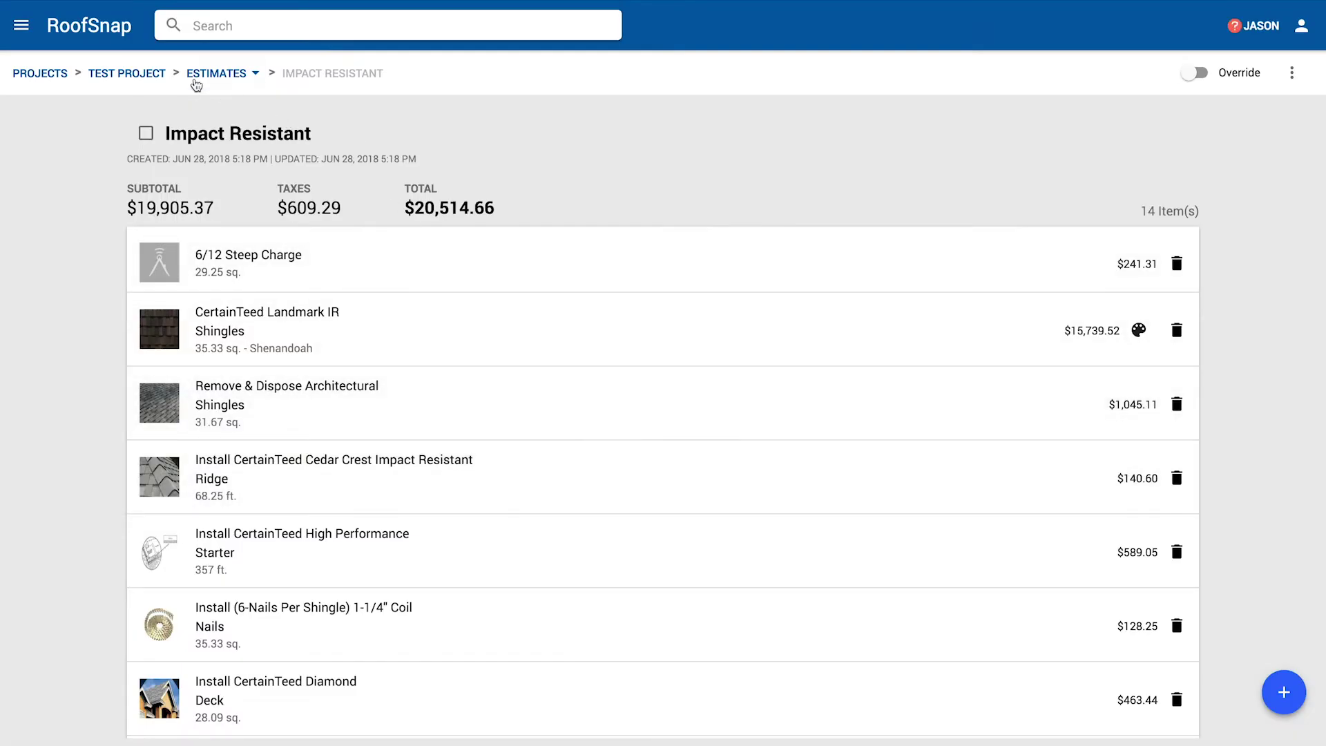
left_click(207, 76)
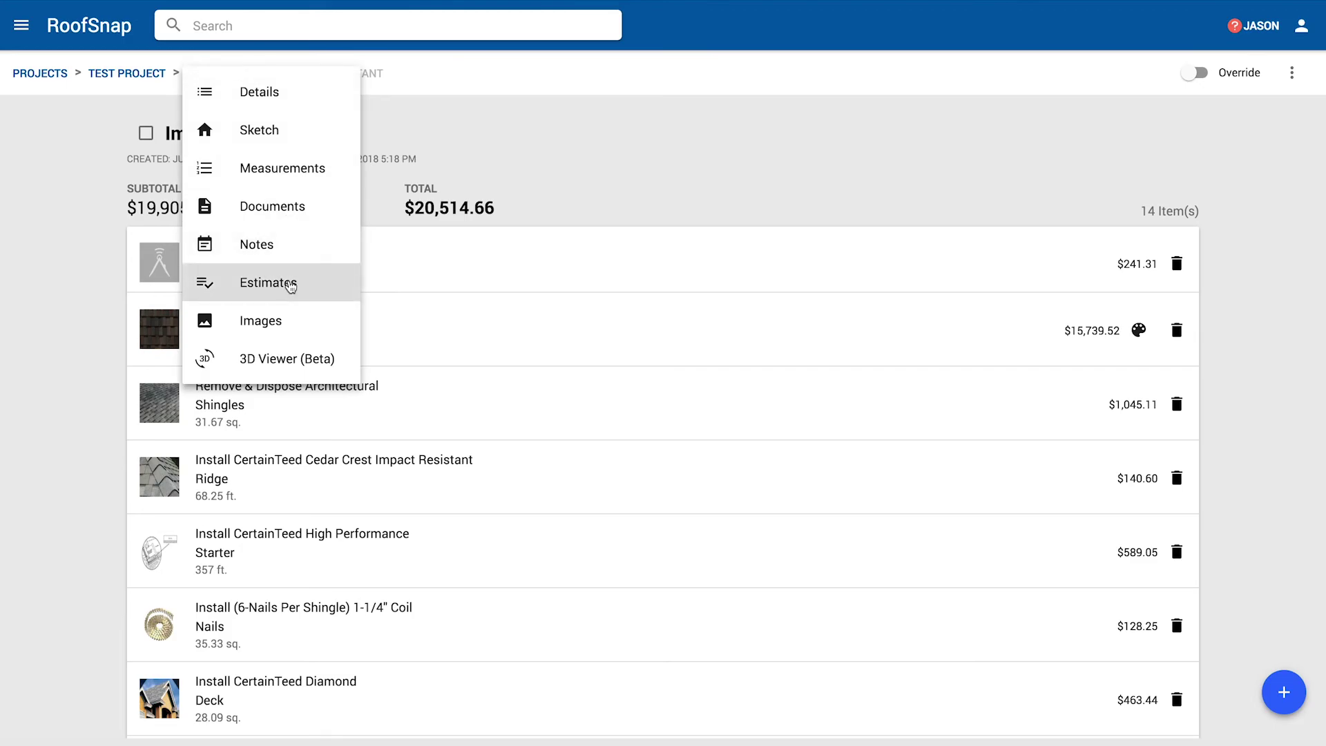
left_click(290, 285)
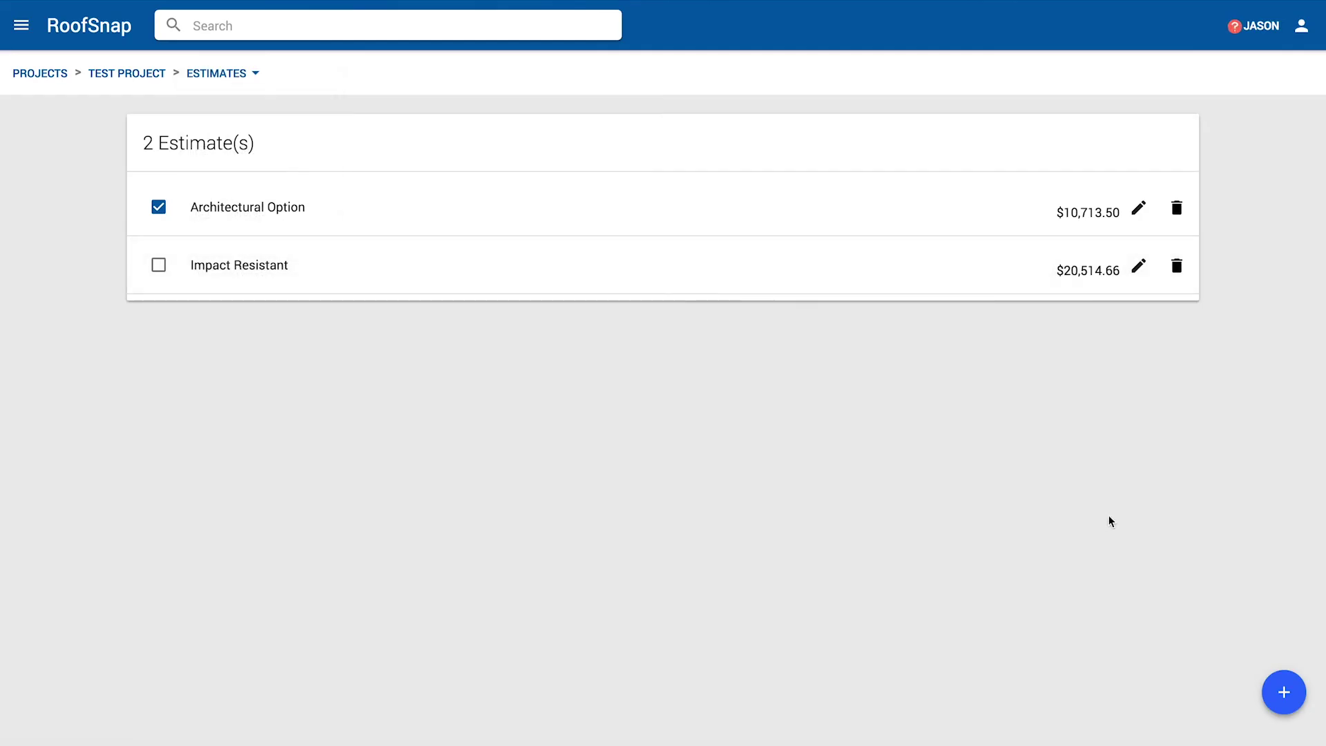
Step: Create a new estimate named "Designer" from the Designer - GAF Slateline template
left_click(1284, 692)
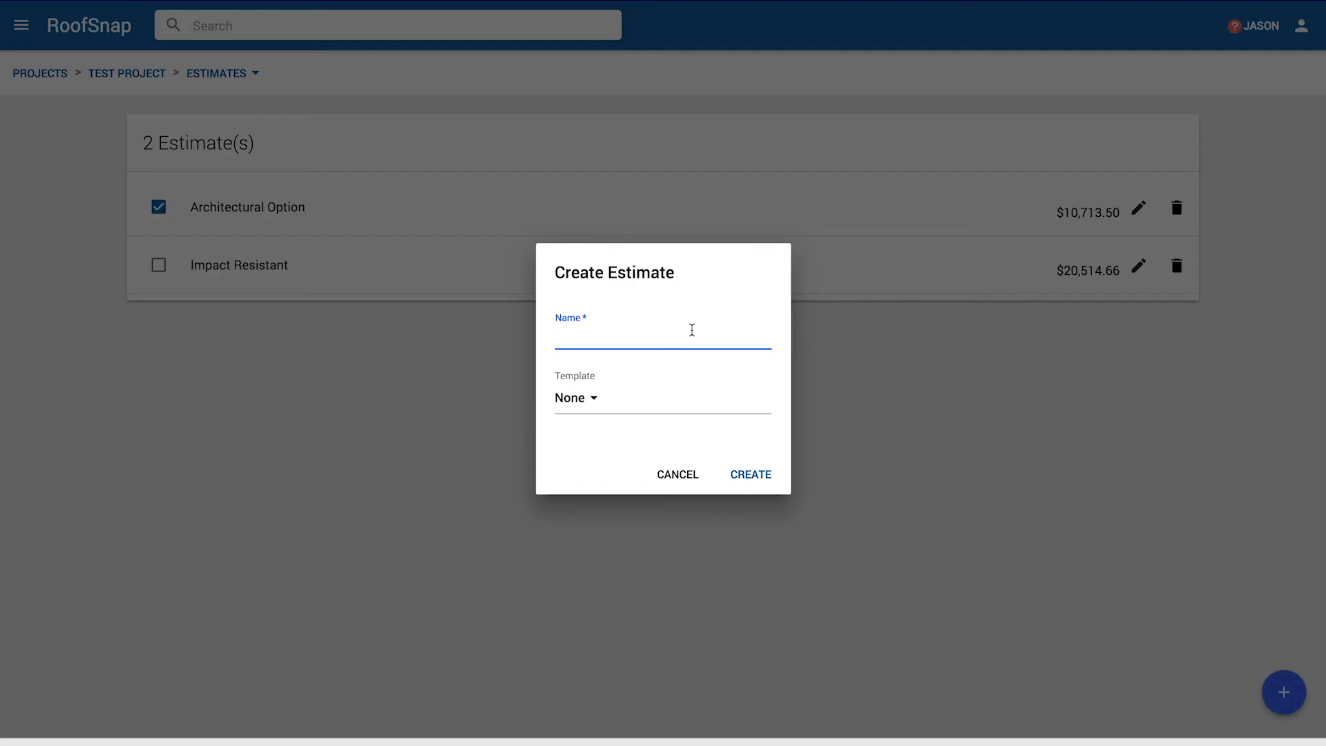
left_click(643, 338)
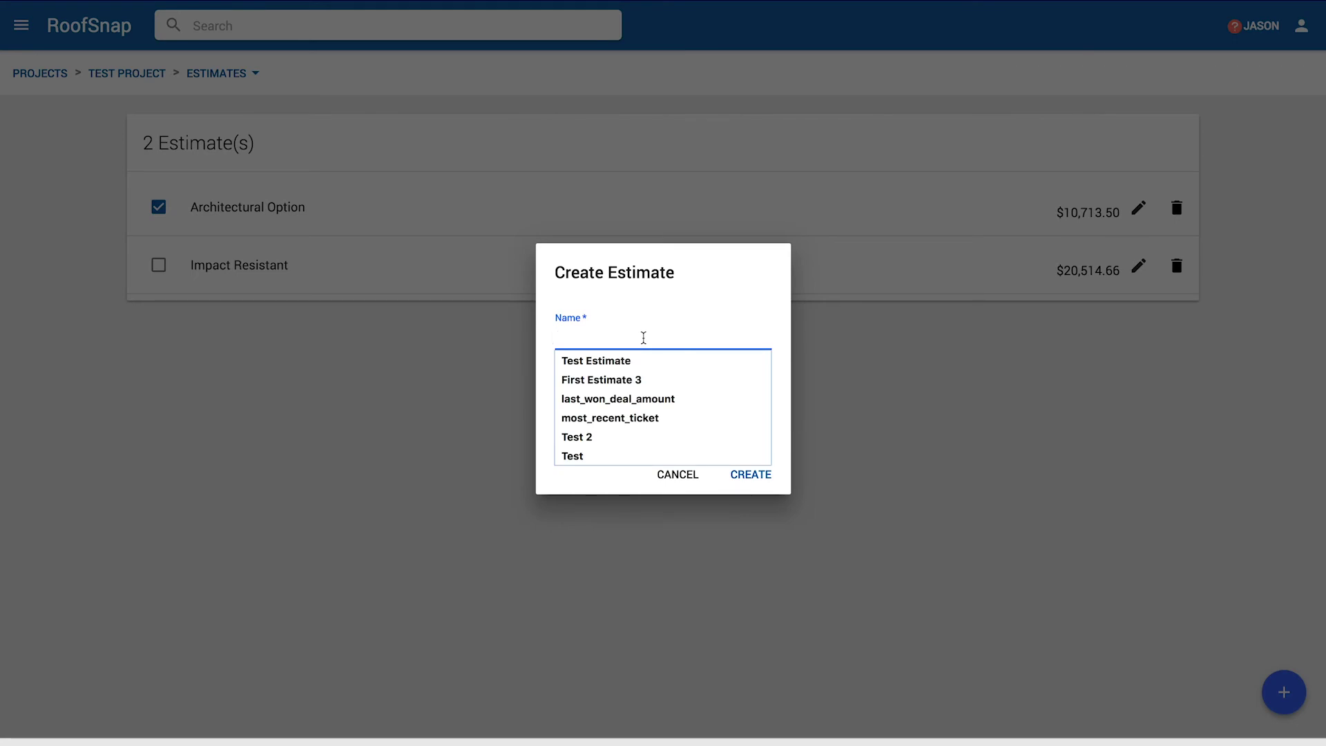
type("Designer")
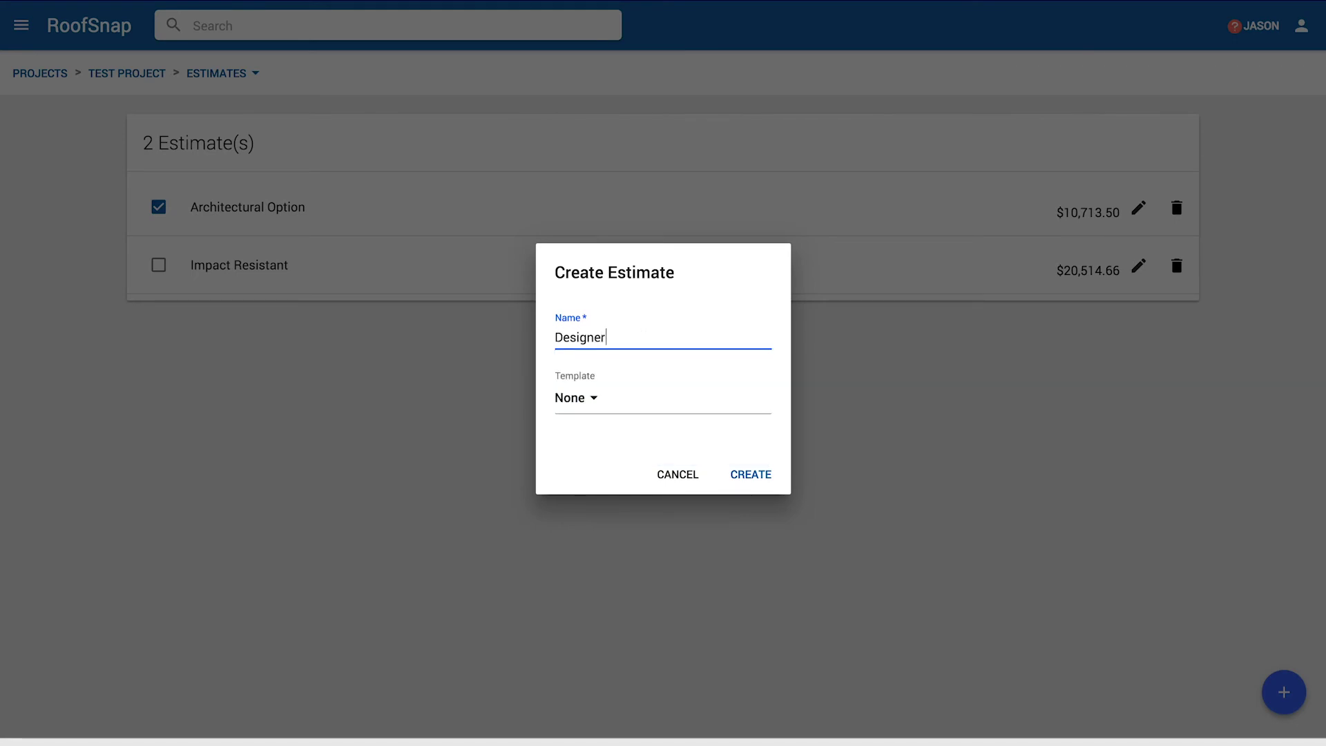
left_click(624, 401)
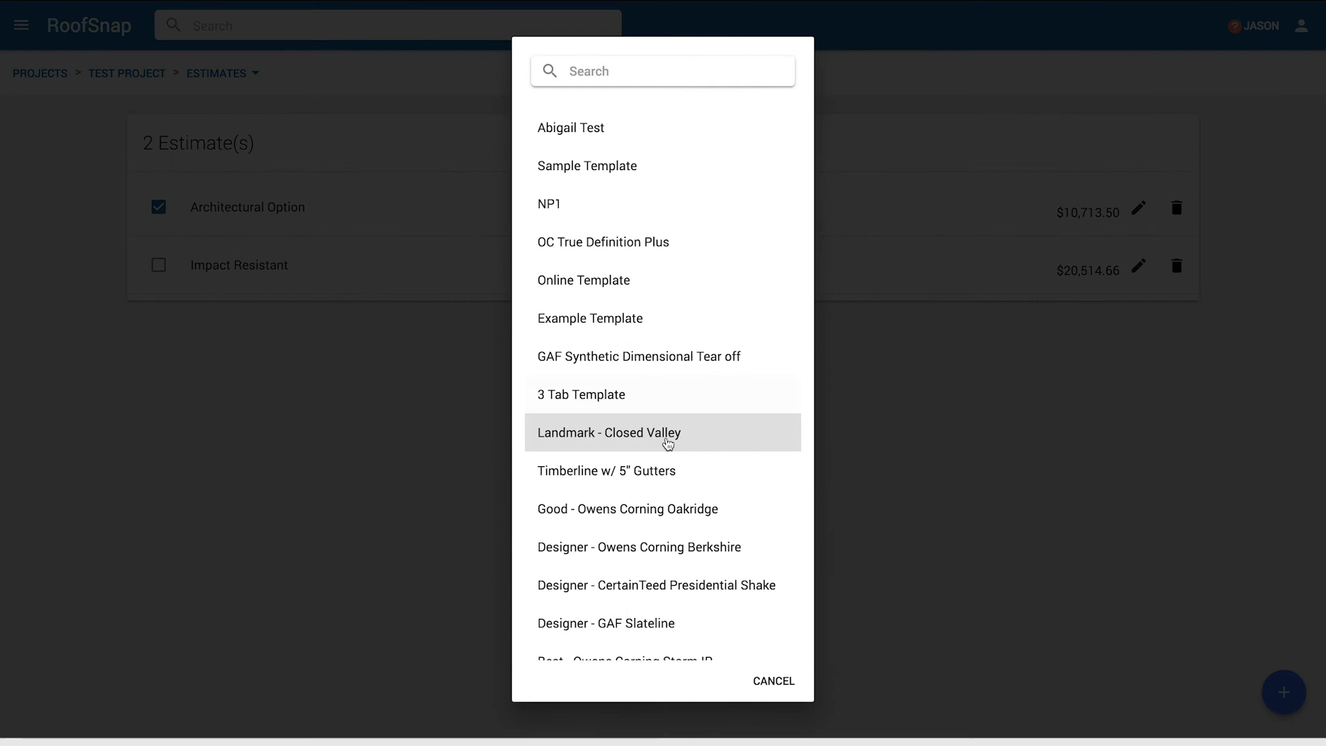
scroll(681, 540, "down", 1)
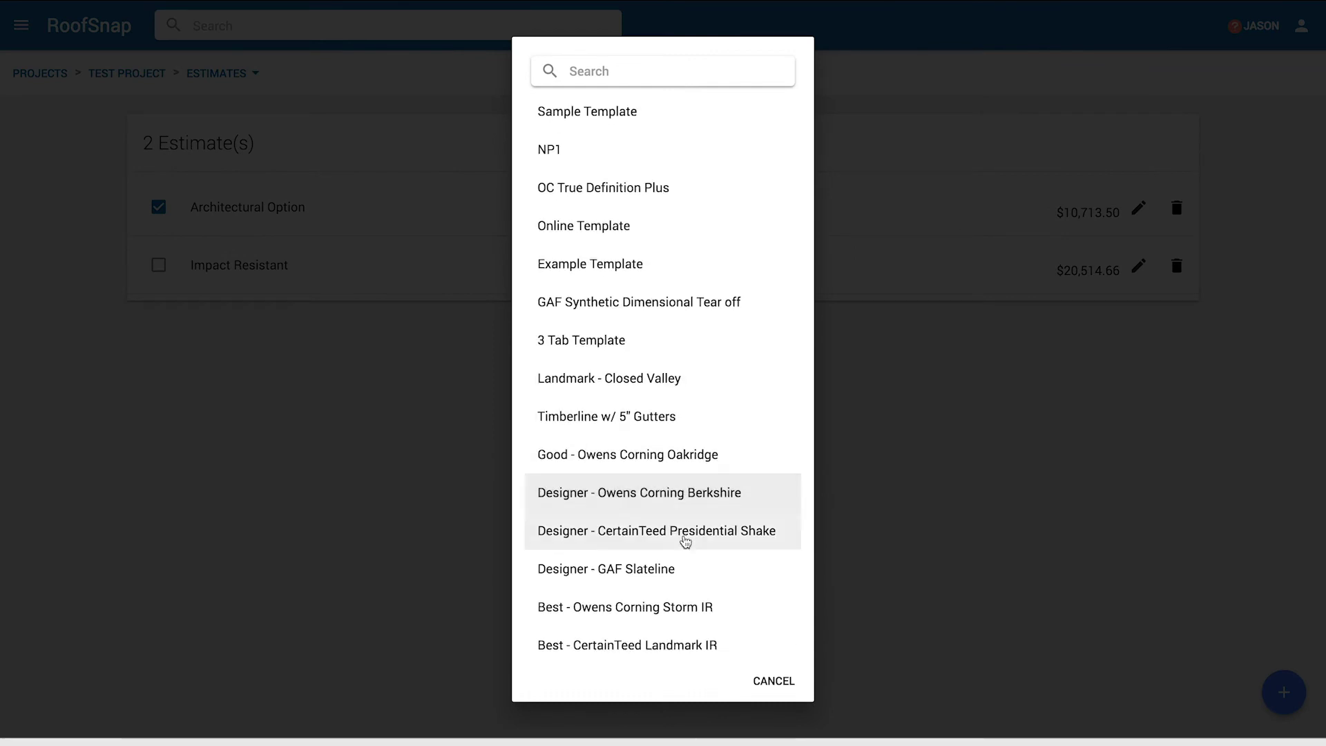
left_click(629, 568)
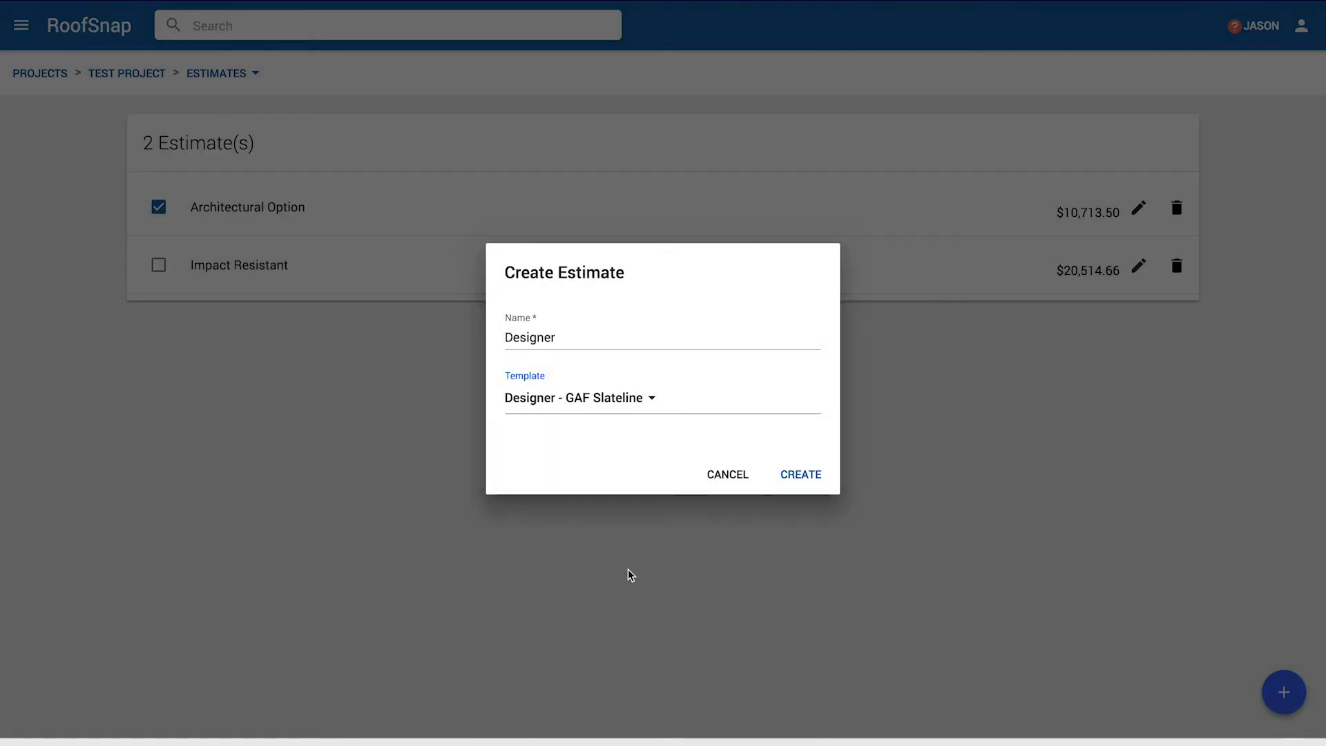
left_click(796, 475)
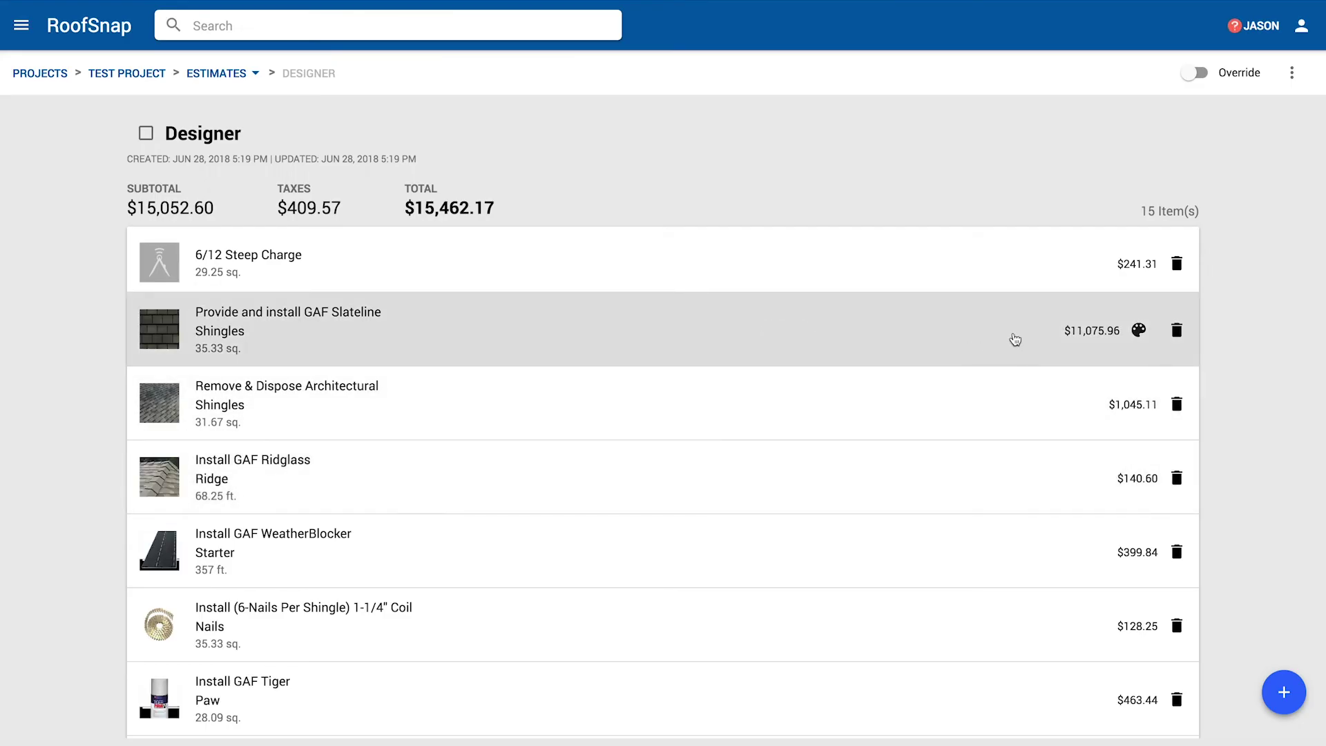
Step: Set the GAF Slateline Shingles color to Victorian Red and delete the Install Closed Valley item from the Designer estimate
left_click(1139, 331)
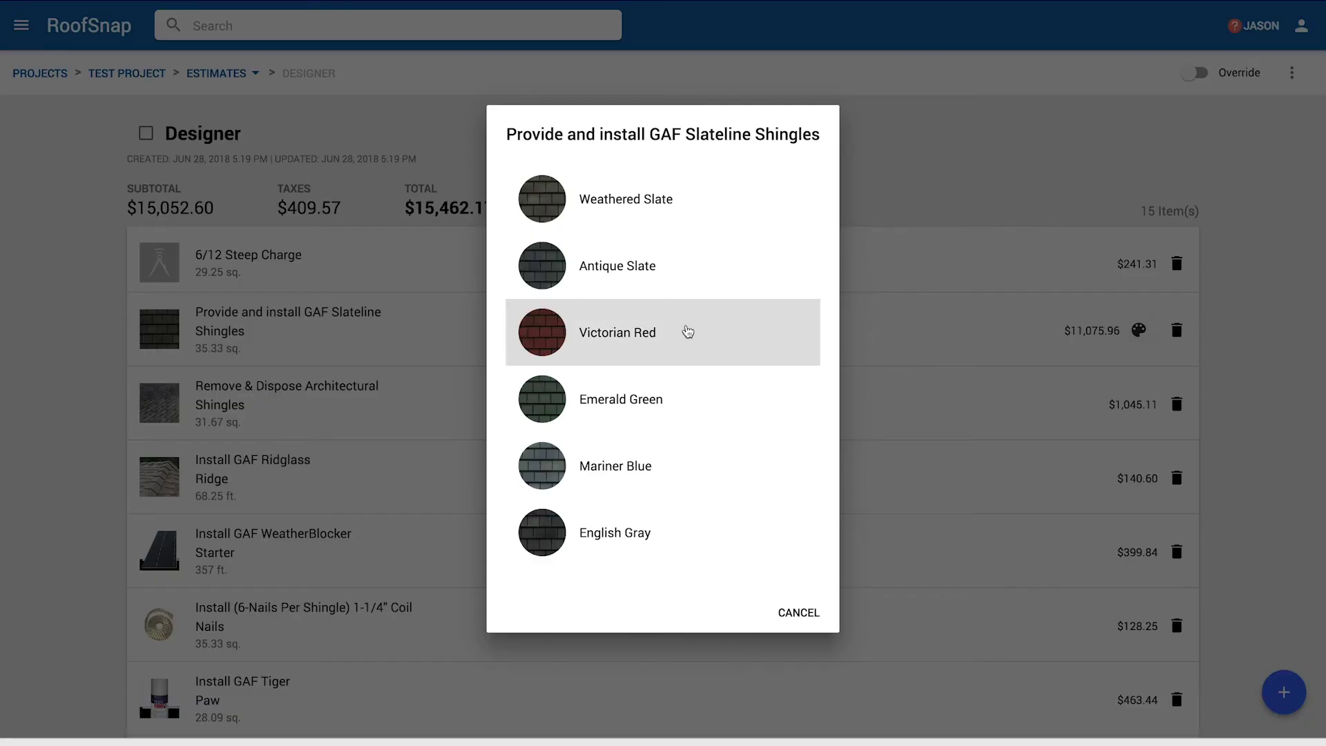
left_click(687, 331)
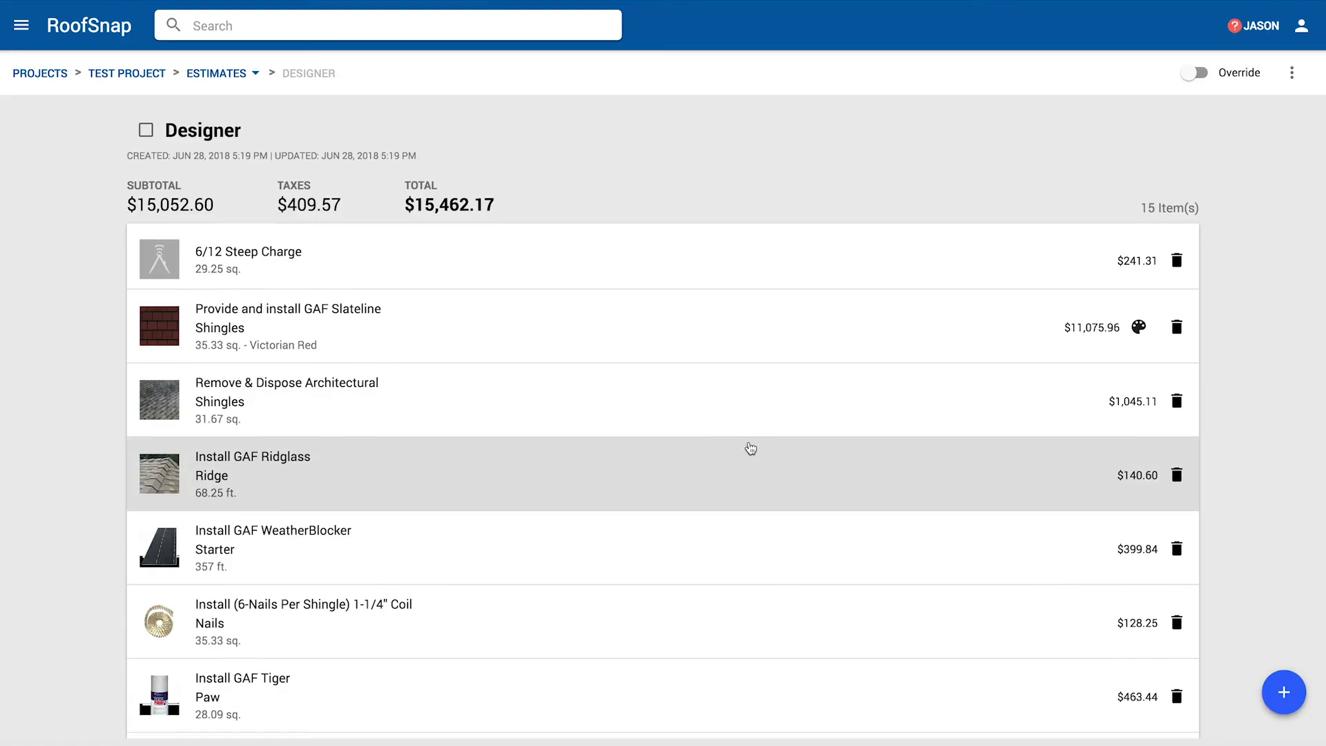
scroll(750, 450, "down", 9)
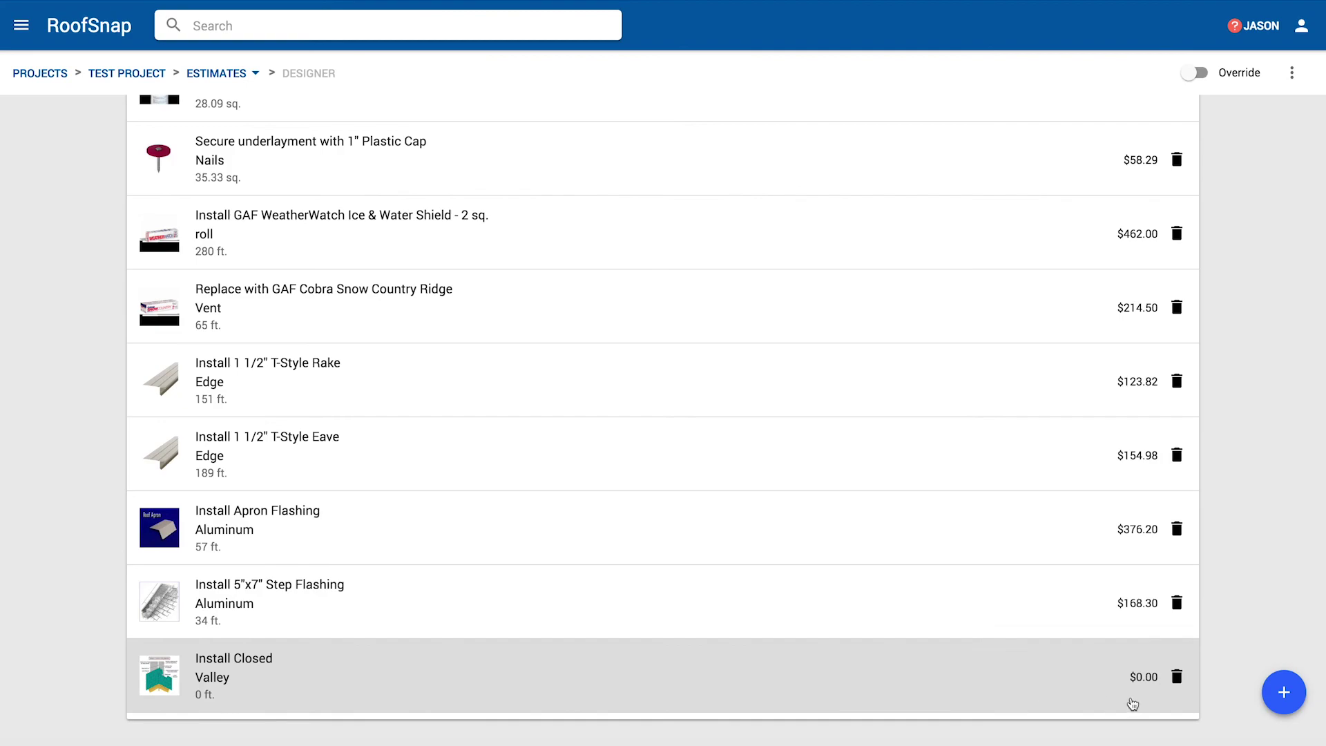
left_click(1177, 678)
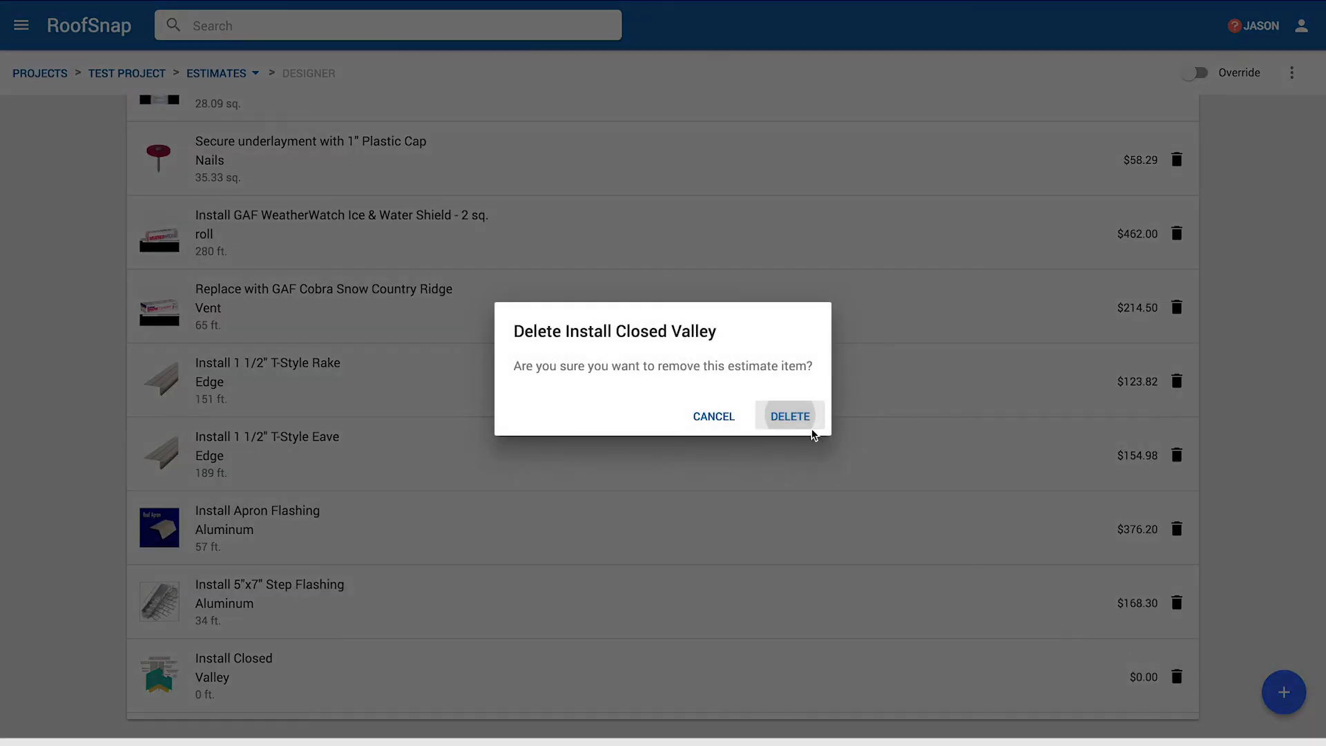
left_click(790, 416)
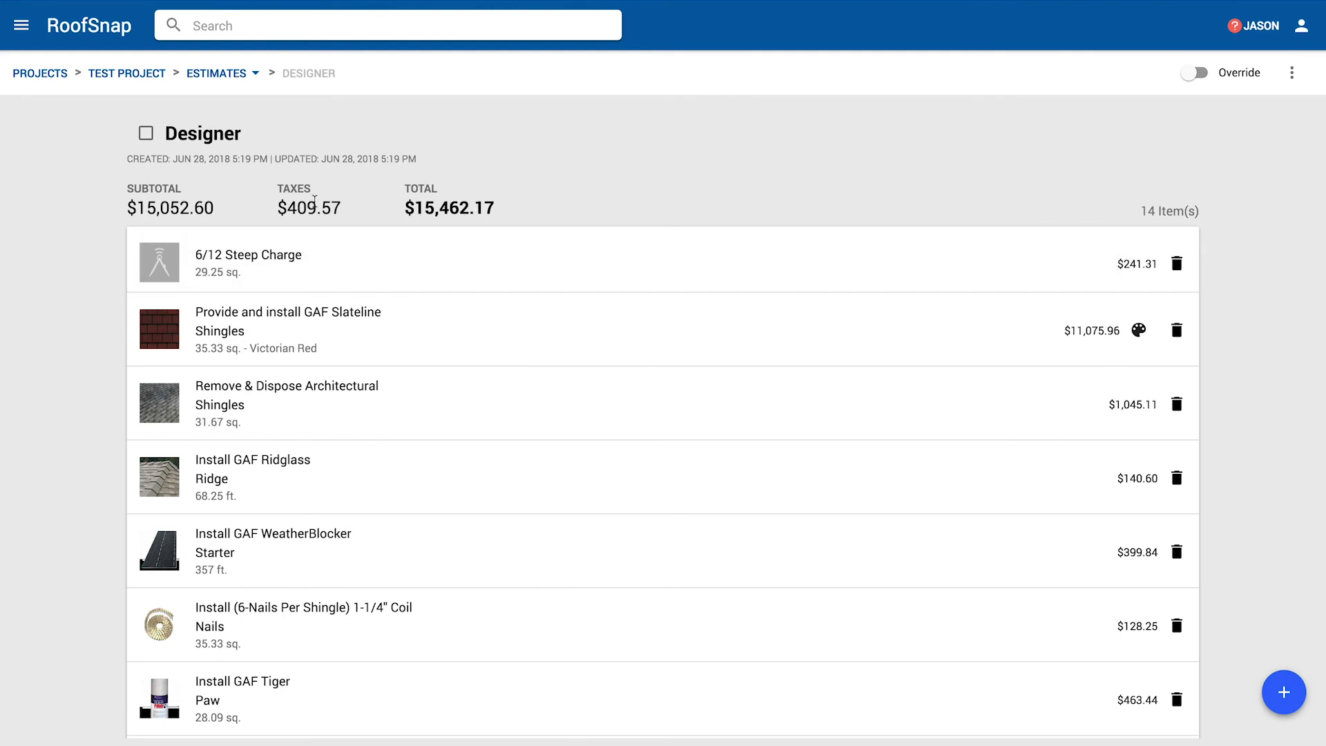
Step: Return to the project's estimates list and go back to the Test Project overview page
left_click(246, 79)
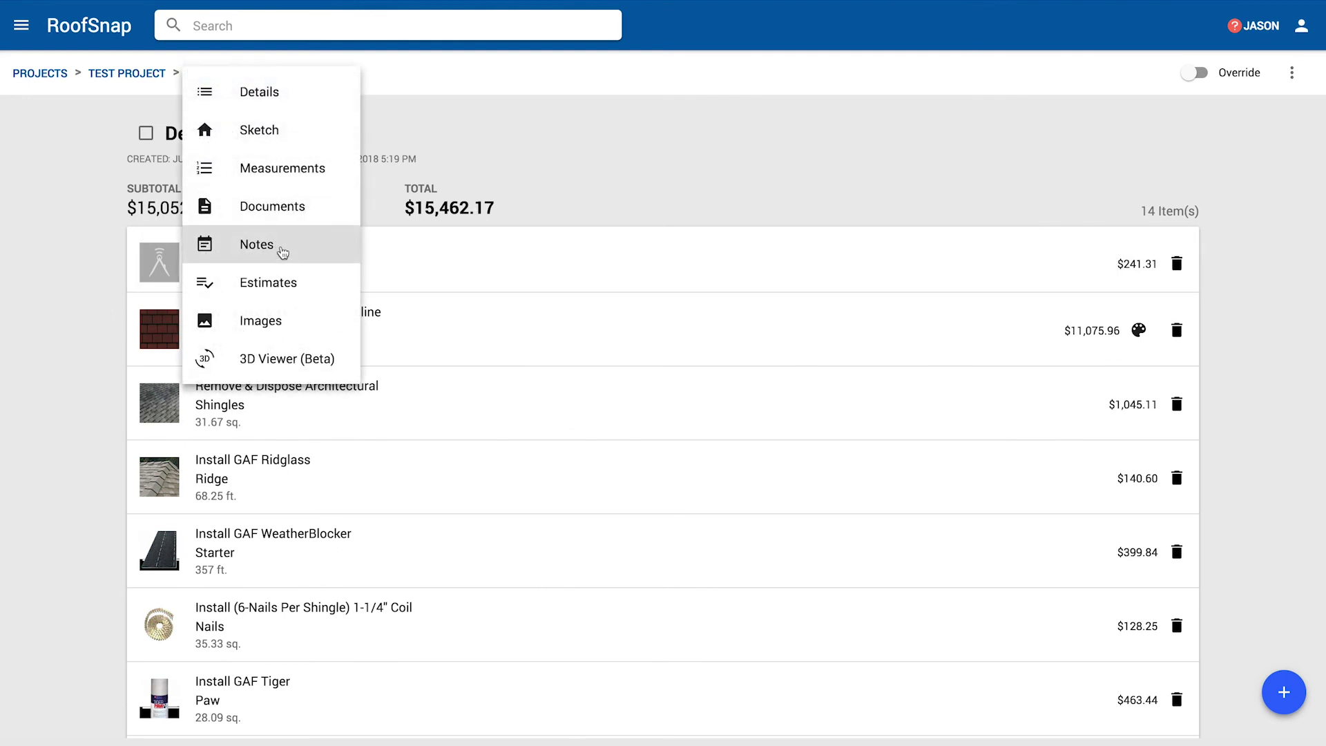
left_click(273, 285)
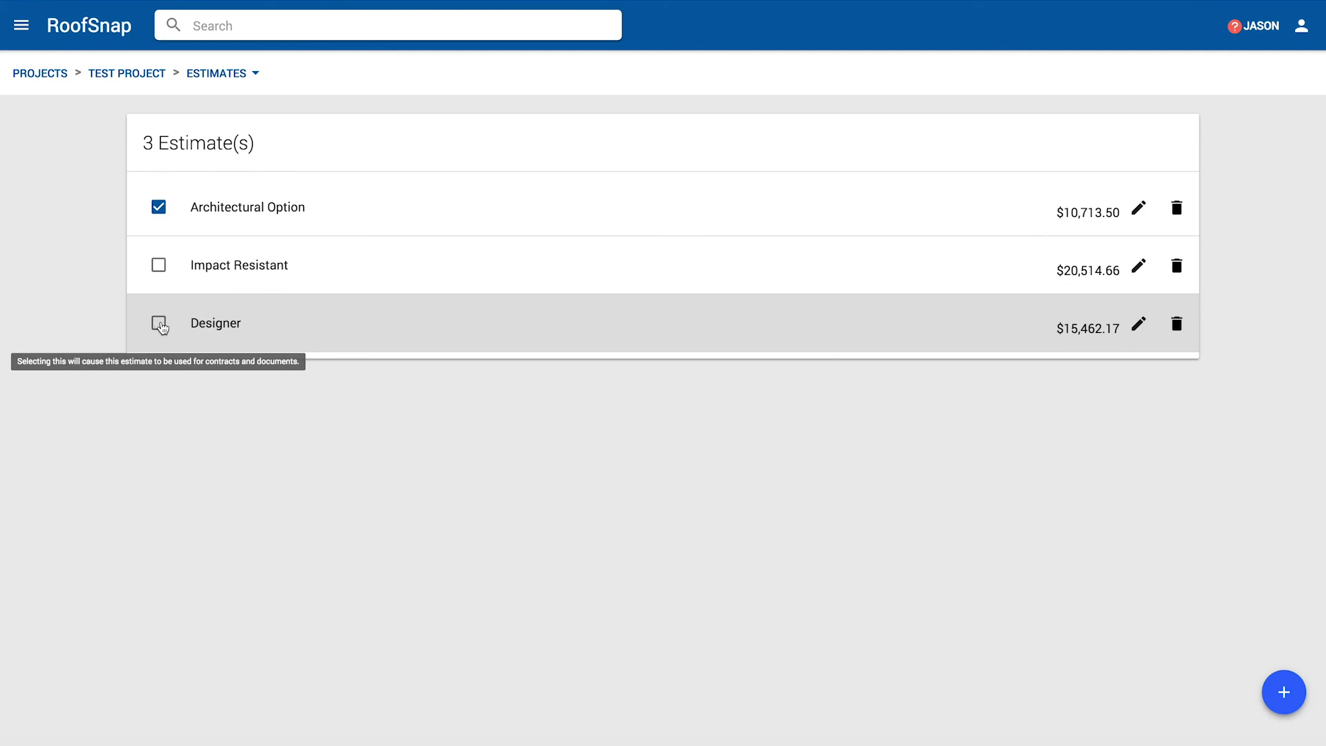
left_click(141, 80)
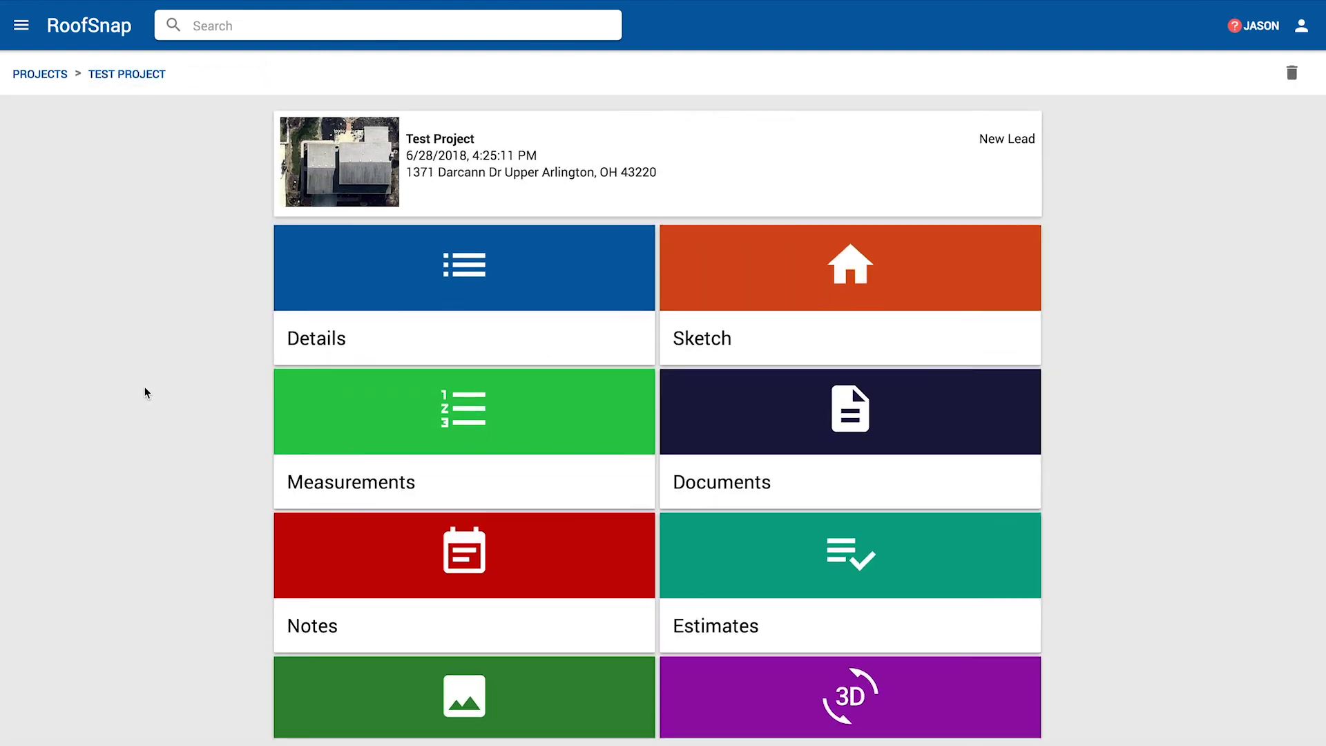